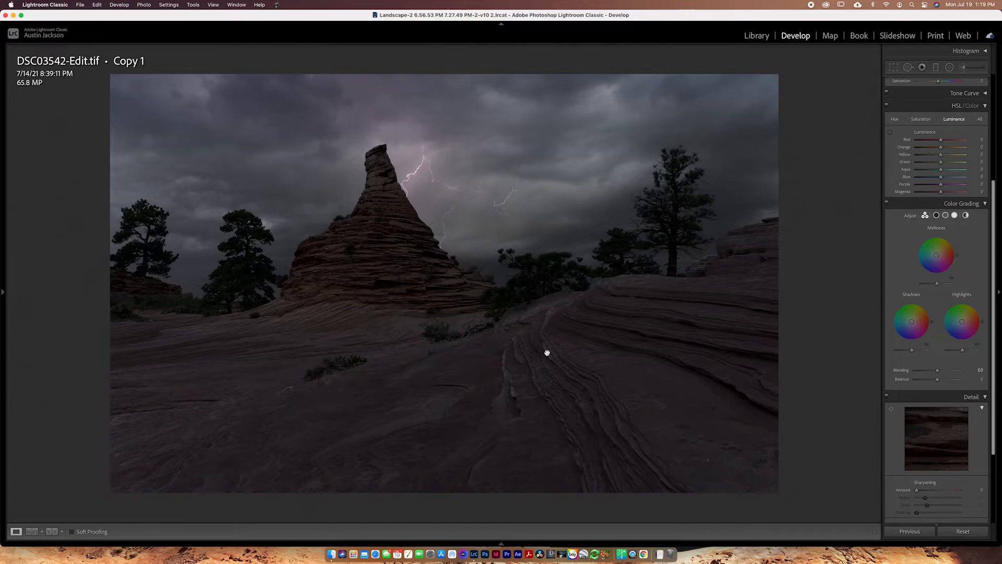
Step: Sharpen the photo with amount 150, radius 0.5, detail 100 and masking 81, checking the result at the rock spire
scroll(929, 407, "down", 4)
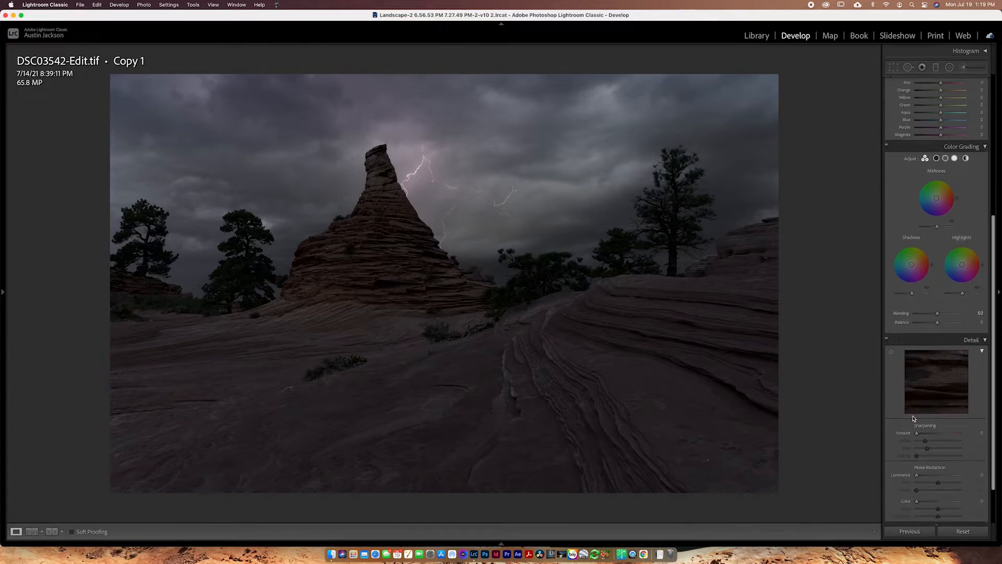
scroll(921, 435, "down", 3)
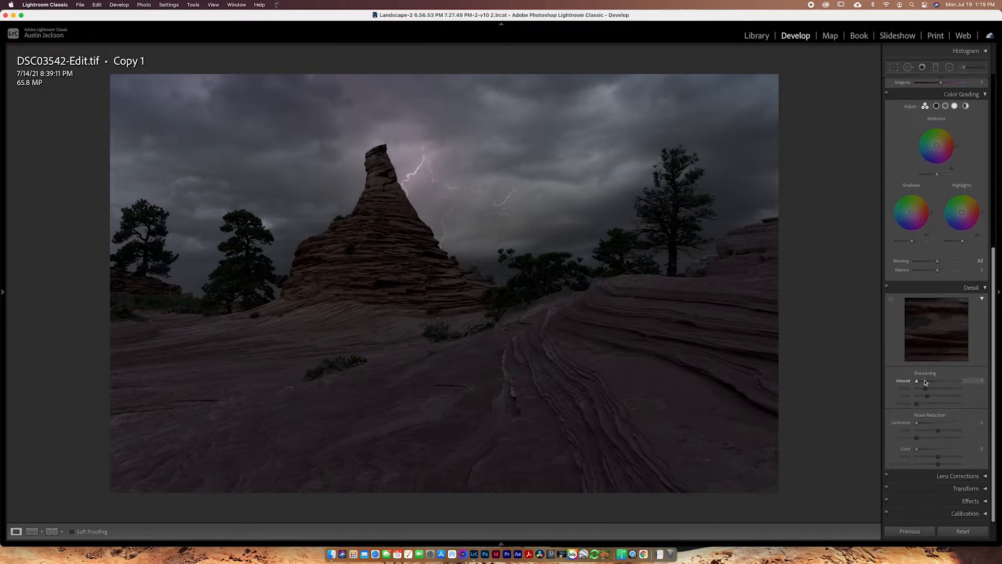
left_click(377, 149)
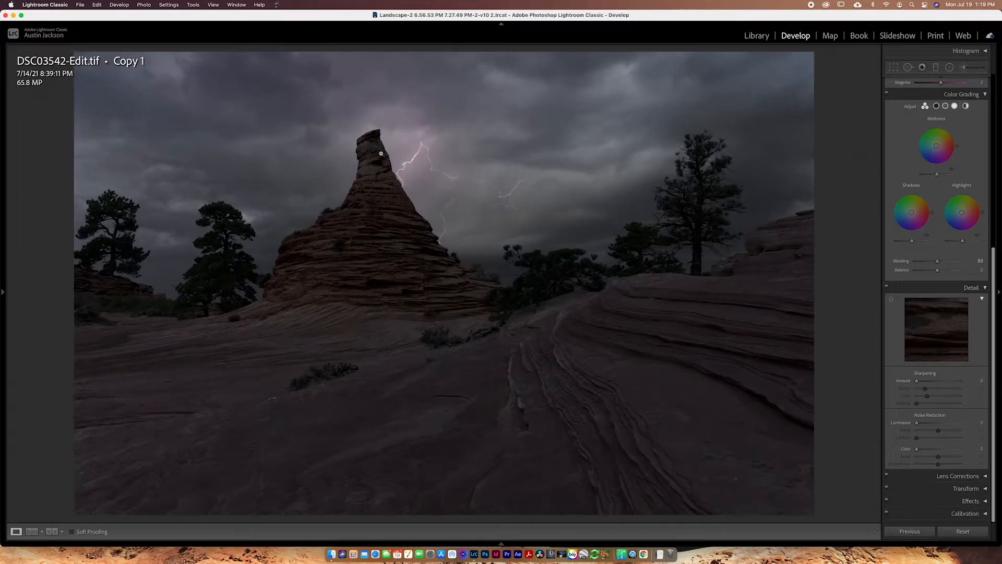
left_click(372, 142)
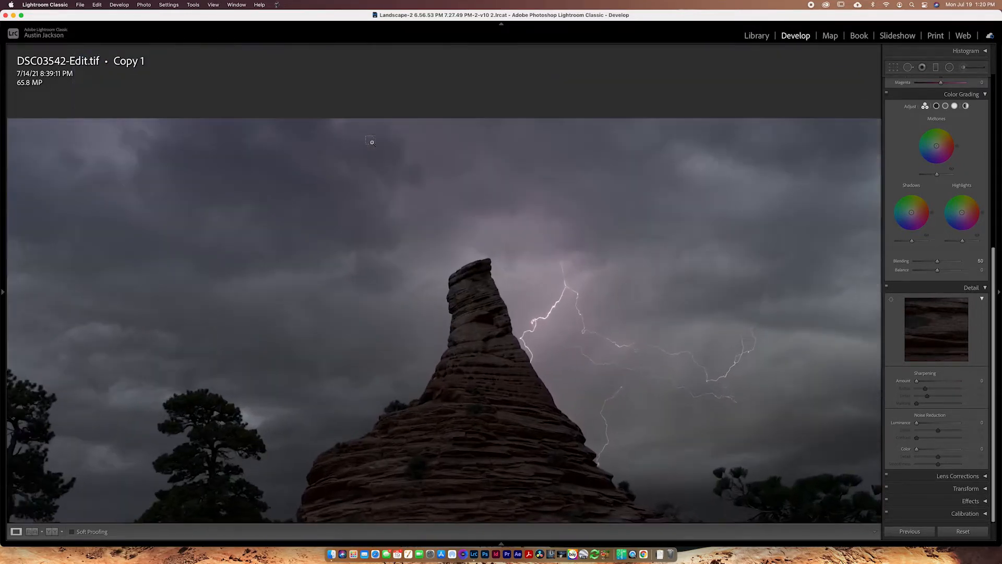
key("super+equal")
key("super+equal")
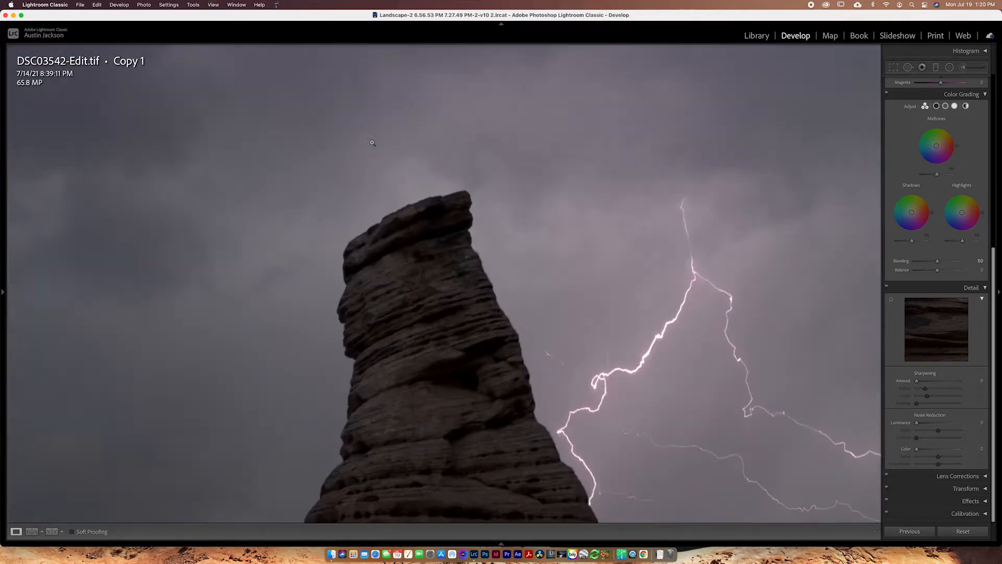
left_click_drag(423, 249, 498, 180)
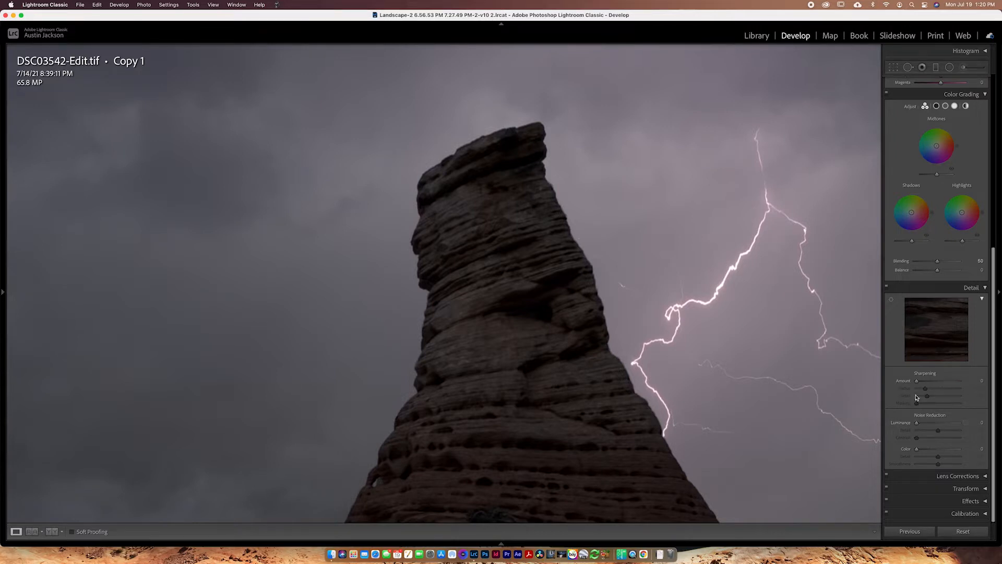
left_click_drag(917, 381, 990, 386)
left_click_drag(927, 395, 866, 391)
key("alt")
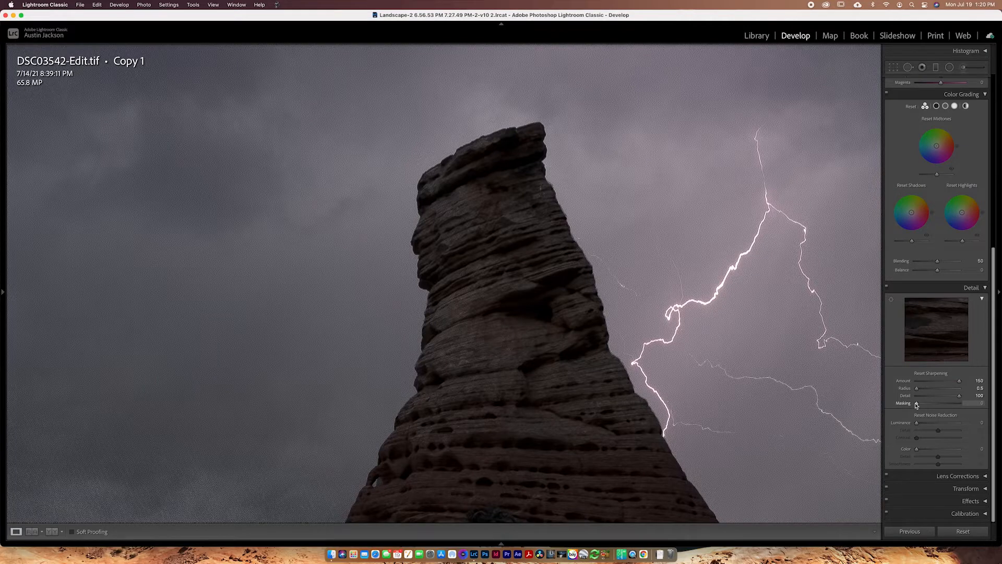
left_click_drag(917, 404, 944, 403)
Step: Compare the photo with and without the sharpening, and preview the sharpening mask over the whole image
left_click(887, 289)
left_click(887, 288)
left_click(740, 291)
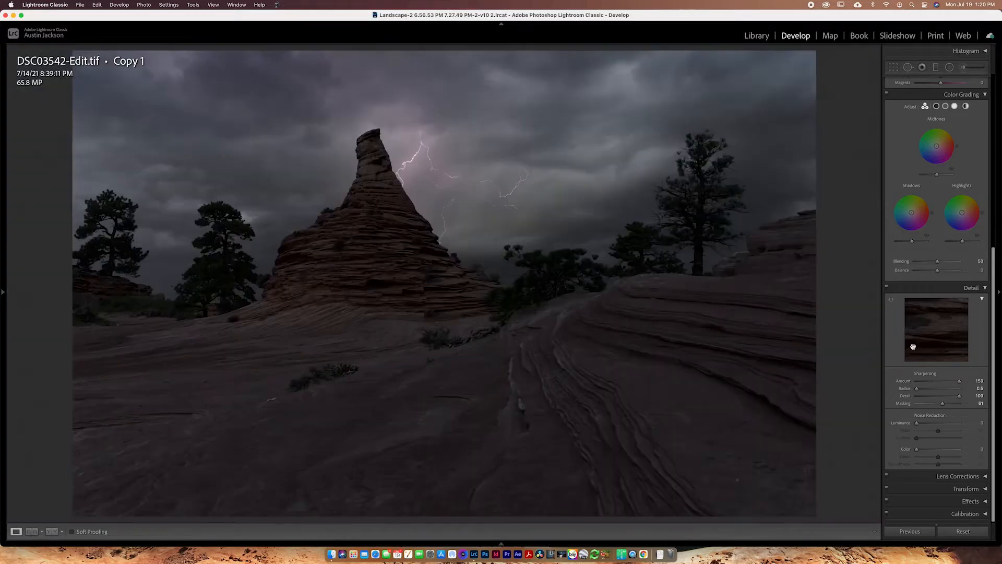
key("alt")
left_click(944, 404, "alt")
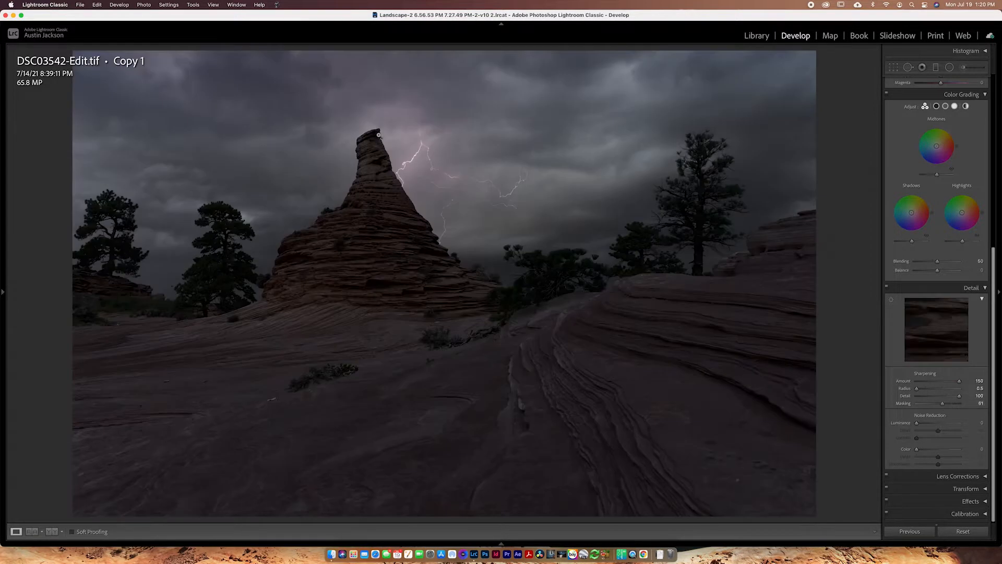
Step: Reduce the sharpening amount to 63 while checking the edges of the rock spire close up
left_click(379, 135)
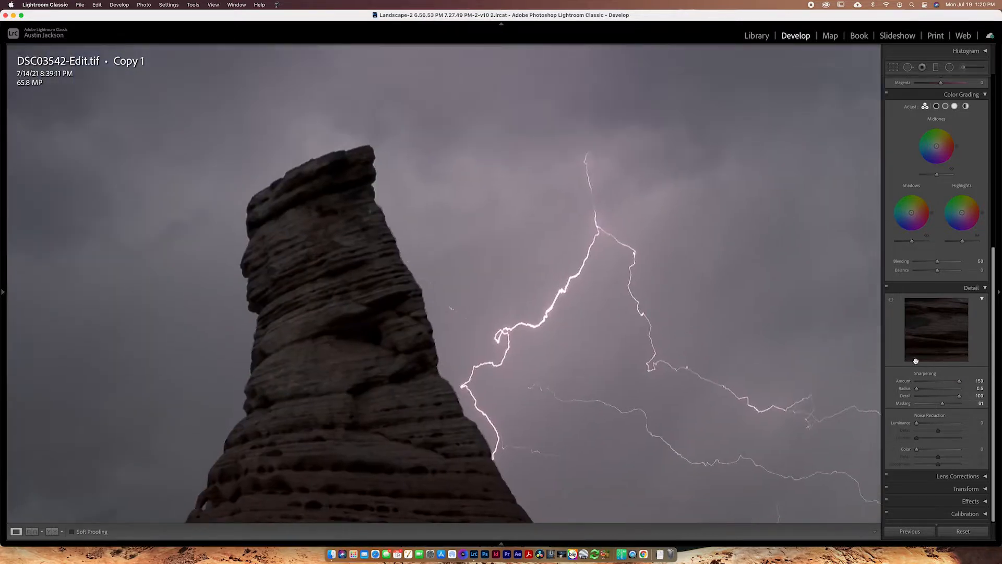
left_click(956, 384)
left_click_drag(959, 383, 934, 382)
Step: Compare the rock spire and lightning with the Detail adjustments switched off and on
left_click(887, 288)
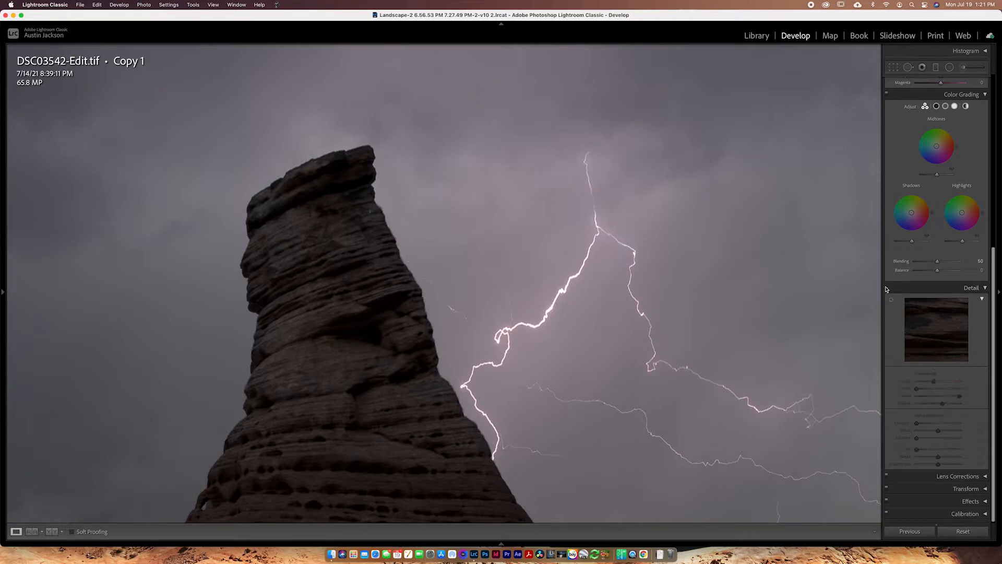
left_click(887, 288)
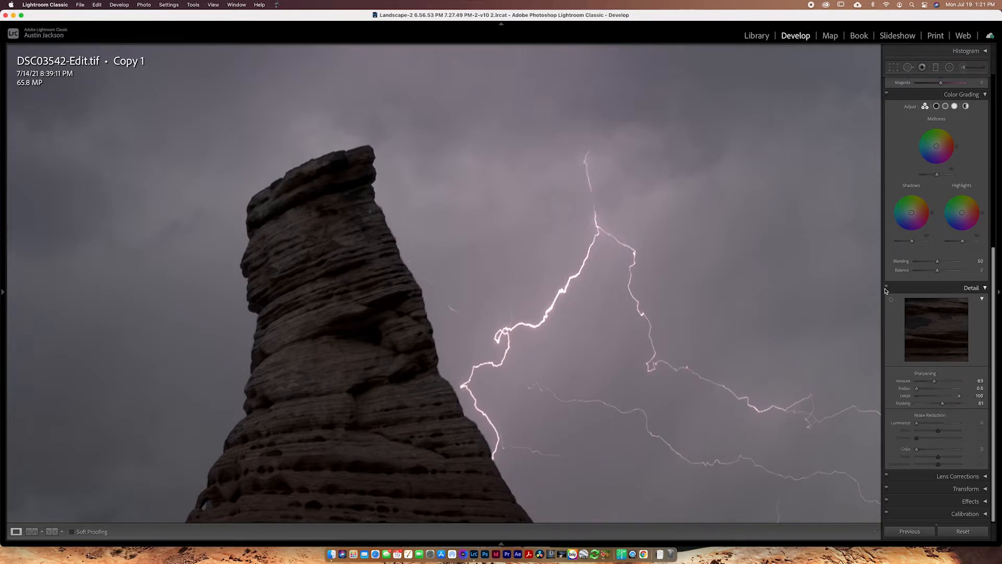
left_click(887, 288)
left_click(887, 289)
left_click(887, 288)
left_click(887, 288)
left_click(887, 288)
left_click(888, 288)
left_click(674, 258)
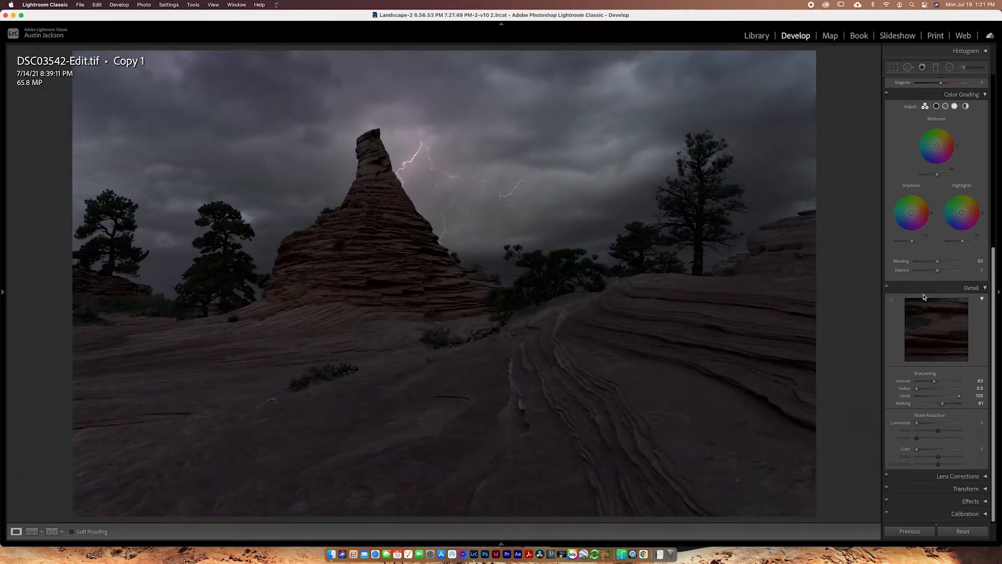
Step: Set contrast +29, highlights -44, shadows +36, whites +40, blacks +28, texture +21, clarity +11 and vibrance +20
left_click(958, 288)
scroll(958, 289, "up", 5)
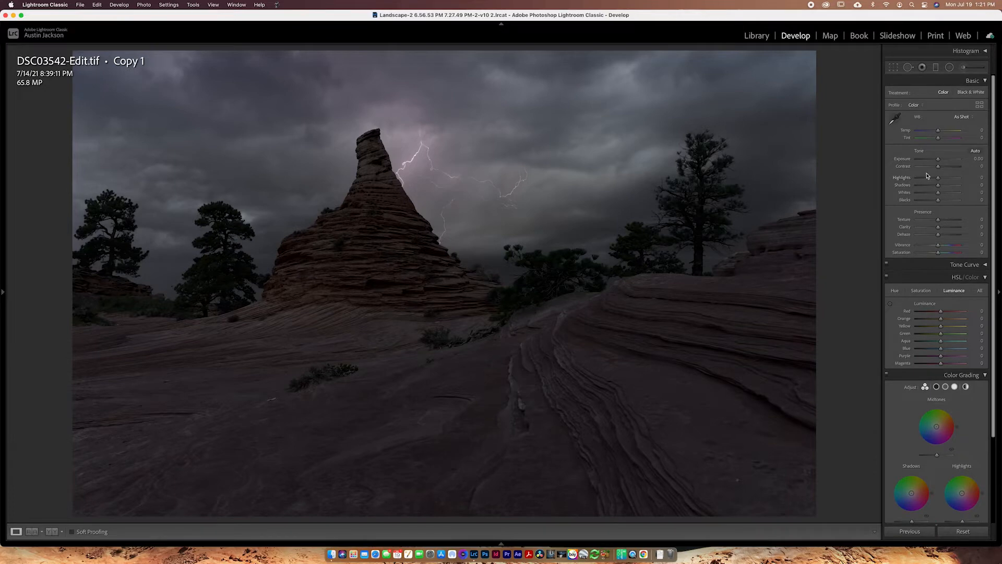
left_click_drag(948, 169, 942, 249)
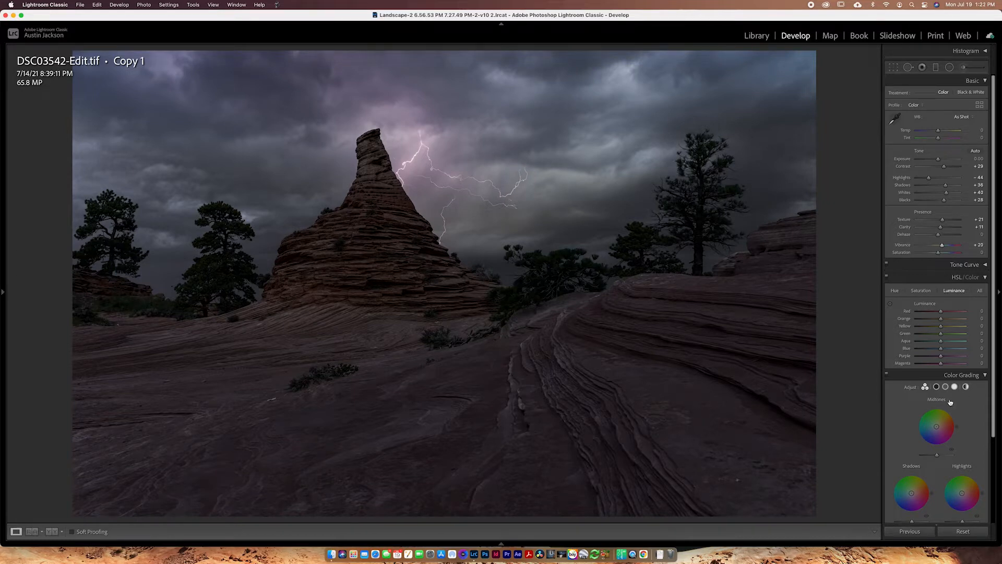
Step: Tint the shadows a subtle, low-saturation warm orange in the color grading
scroll(952, 406, "down", 2)
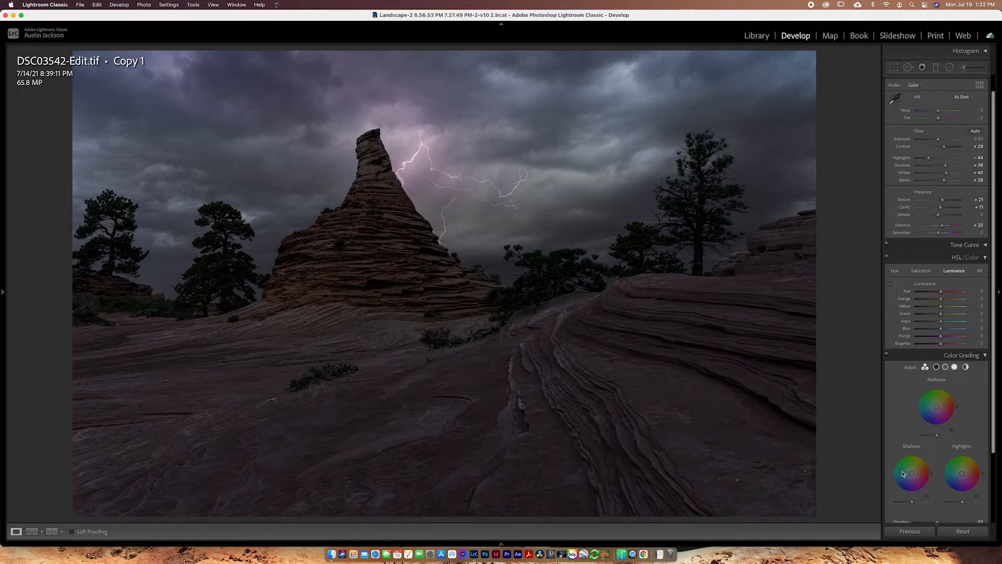
left_click_drag(931, 473, 927, 460)
left_click_drag(912, 473, 919, 467)
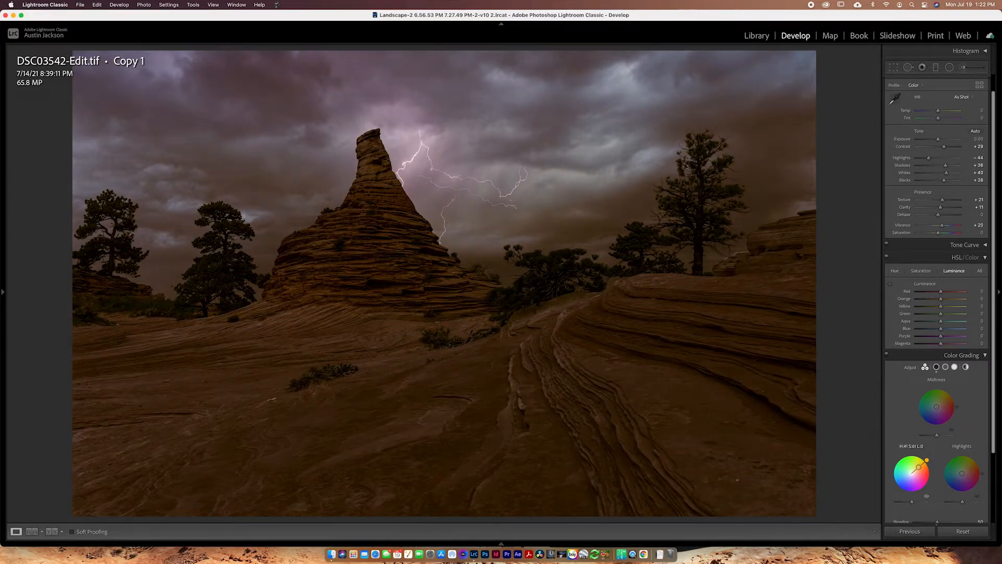
left_click_drag(919, 467, 914, 471)
Step: Set the color grading balance to +62 and compare the photo with and without the grading
scroll(915, 472, "down", 3)
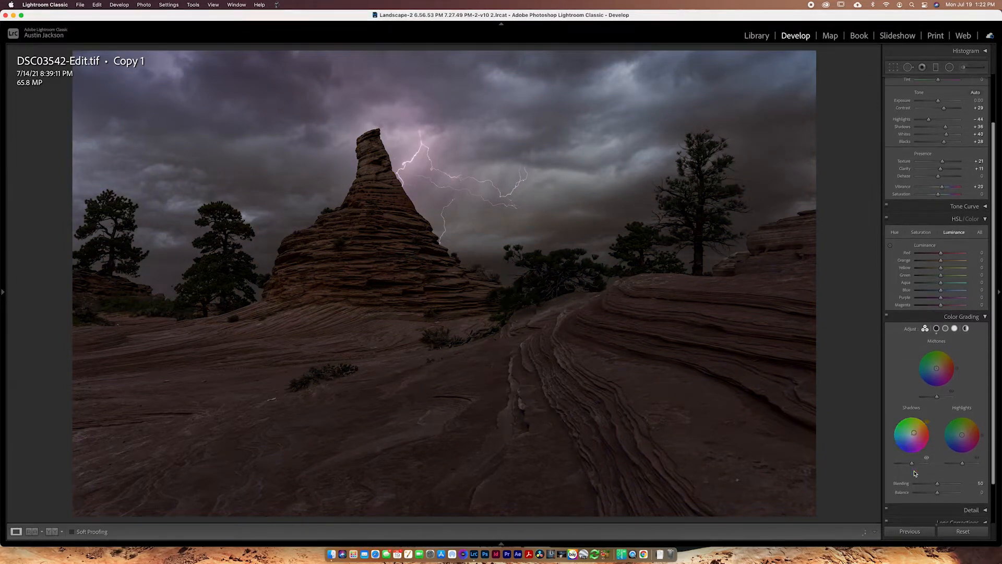
mouse_move(939, 492)
left_mouse_down()
mouse_move(963, 496)
mouse_move(951, 495)
left_mouse_up()
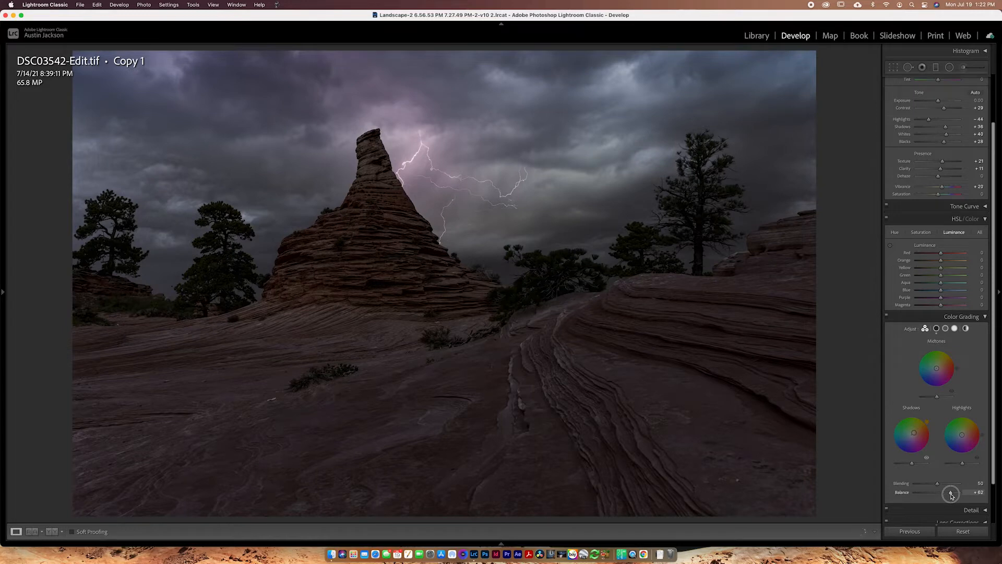
left_click_drag(952, 496, 952, 496)
left_click(887, 317)
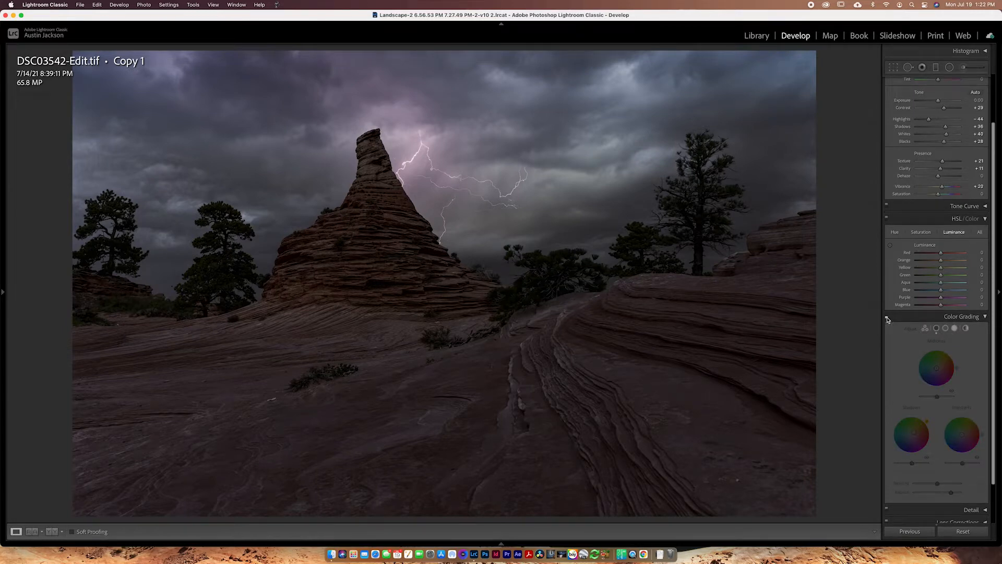
left_click(887, 317)
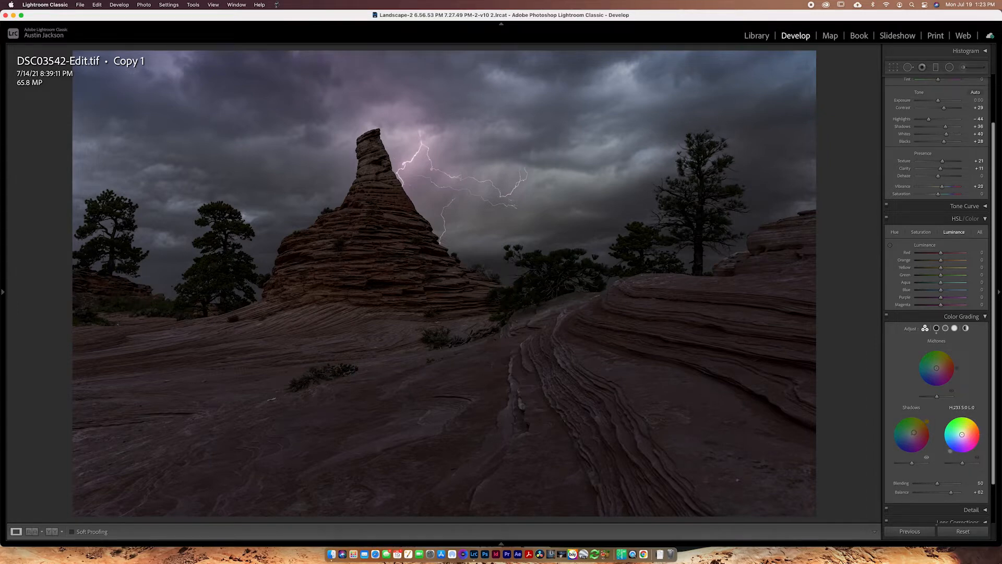
Step: Tint the highlights a subtle blue, set the color grading blending to 66, and compare with the grading off and on
mouse_move(962, 434)
left_mouse_down()
mouse_move(956, 445)
mouse_move(960, 438)
left_mouse_up()
mouse_move(937, 483)
left_mouse_down()
mouse_move(960, 485)
mouse_move(945, 486)
left_mouse_up()
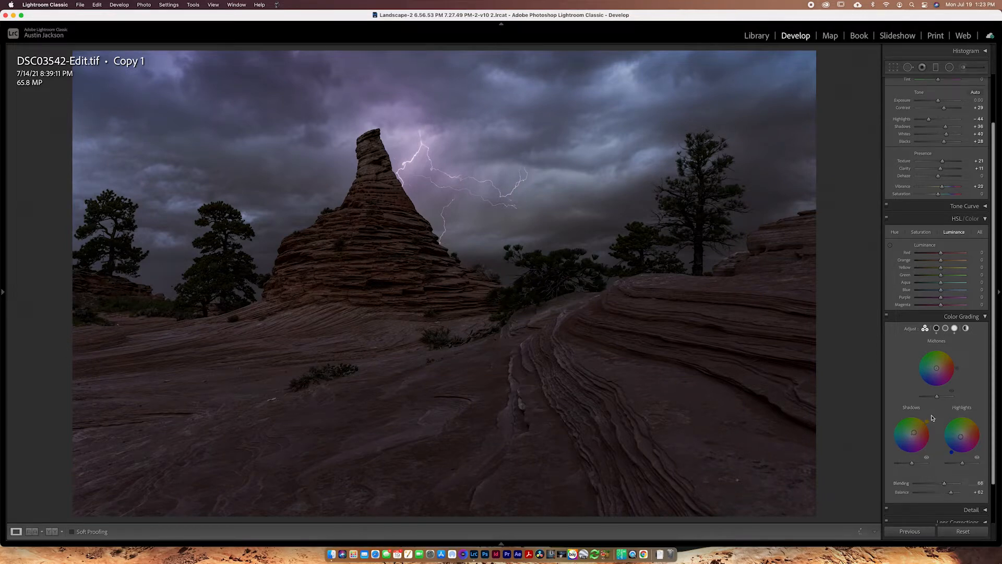
left_click(886, 316)
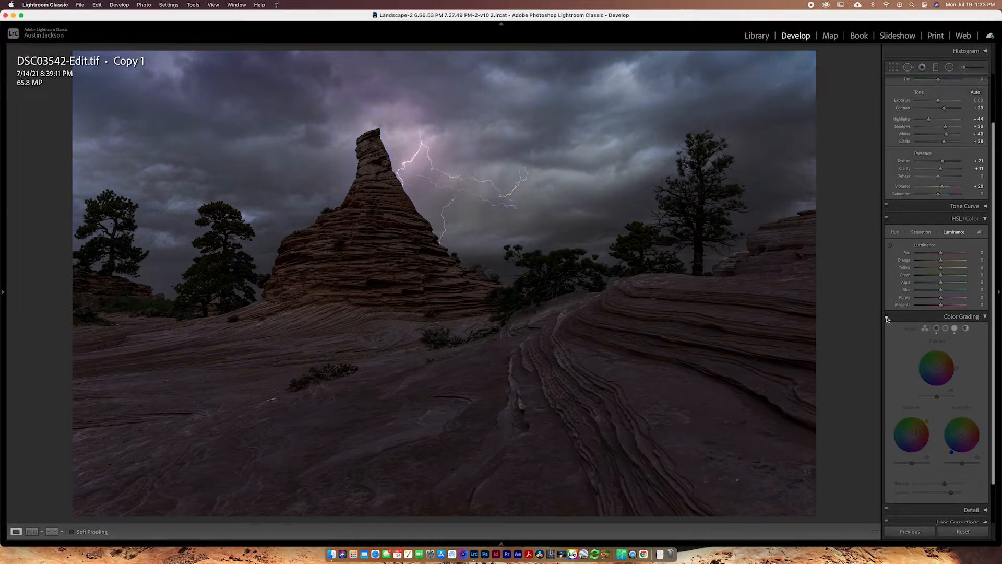
left_click(887, 316)
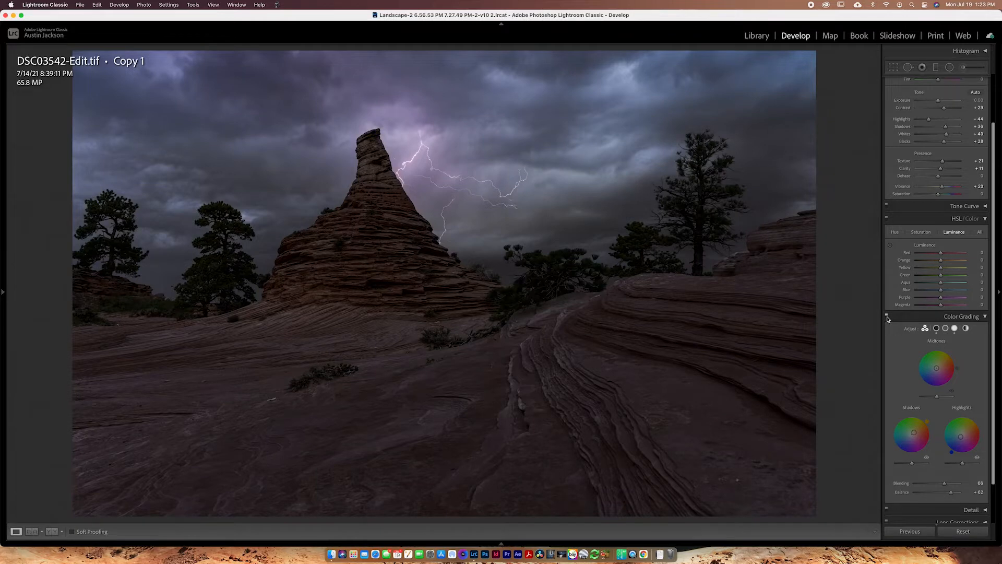
left_click(887, 316)
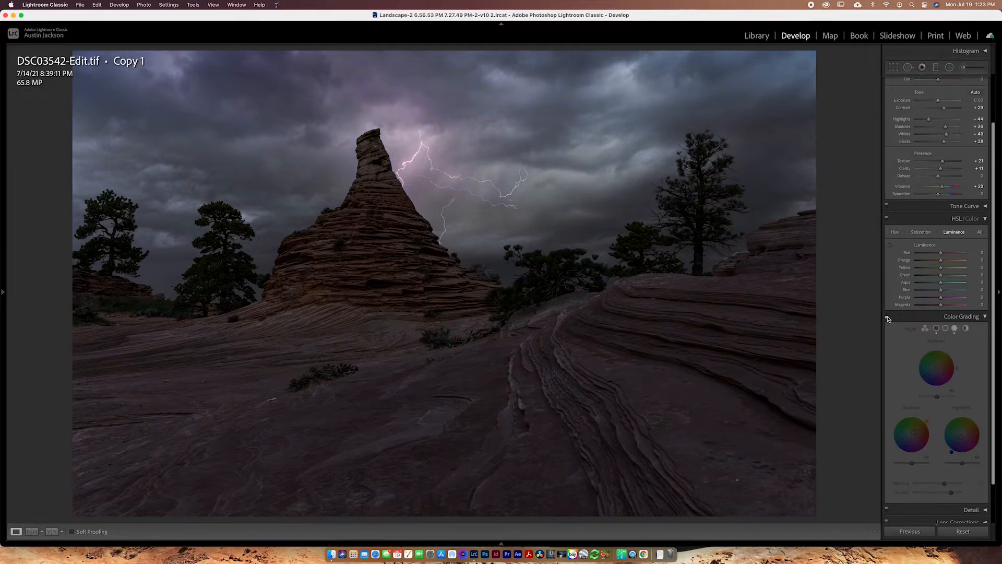
left_click(887, 317)
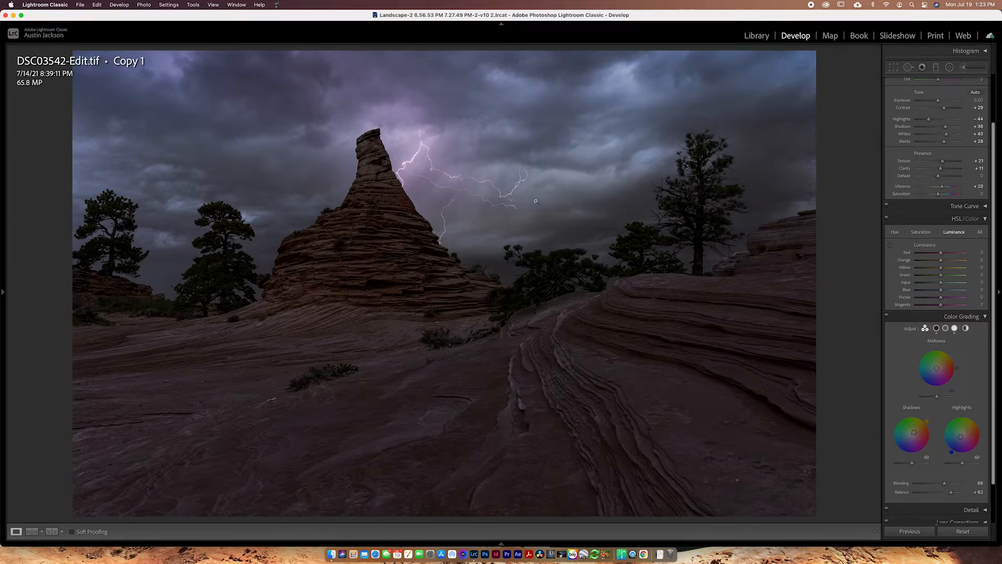
Step: Set the white balance to temperature +3 and tint -4
scroll(907, 302, "up", 3)
scroll(907, 302, "down", 1)
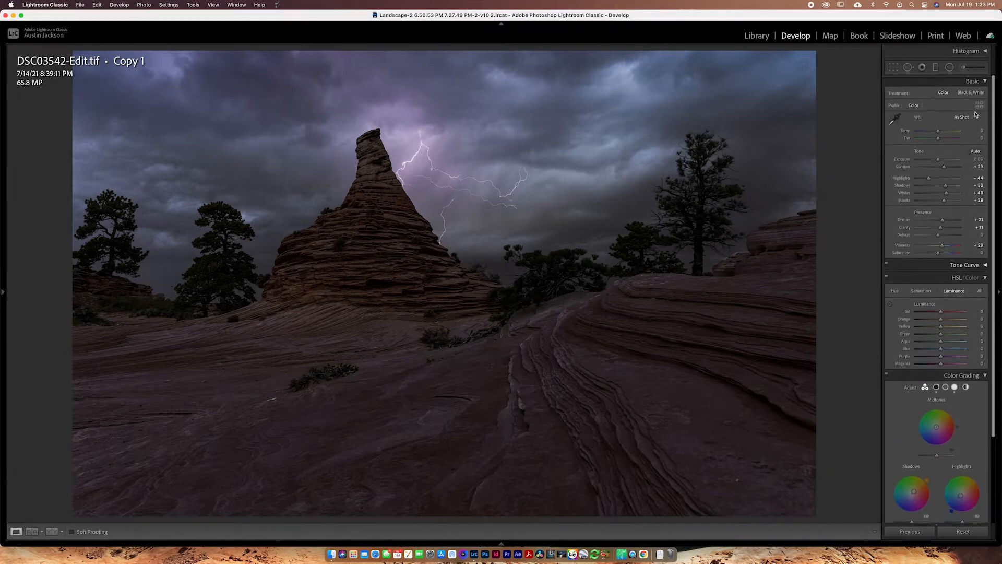
left_click(938, 132)
left_click_drag(938, 132, 937, 141)
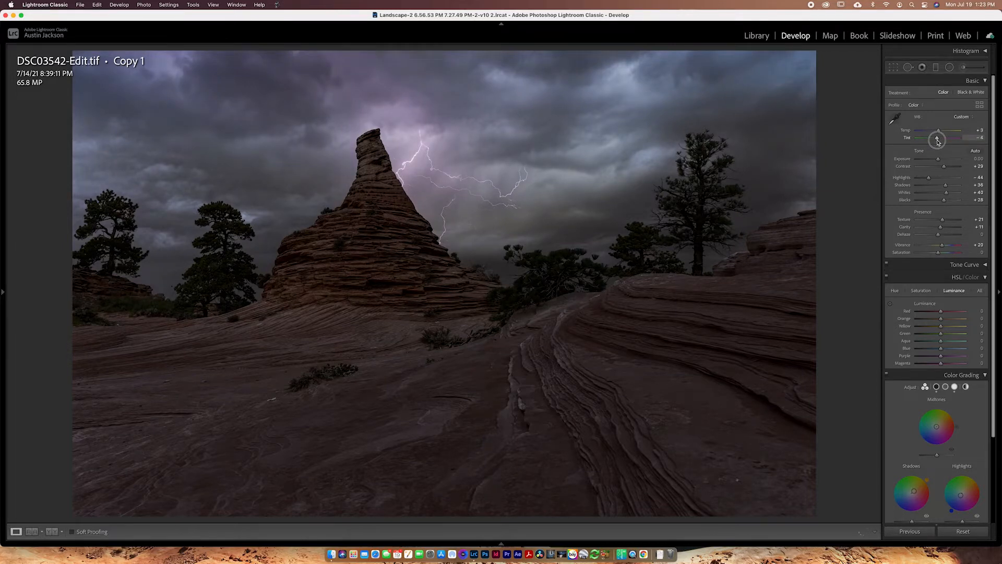
left_click_drag(938, 142, 938, 142)
Step: Raise the overall color saturation of the photo to +19
scroll(934, 338, "down", 1)
left_click_drag(938, 241, 945, 242)
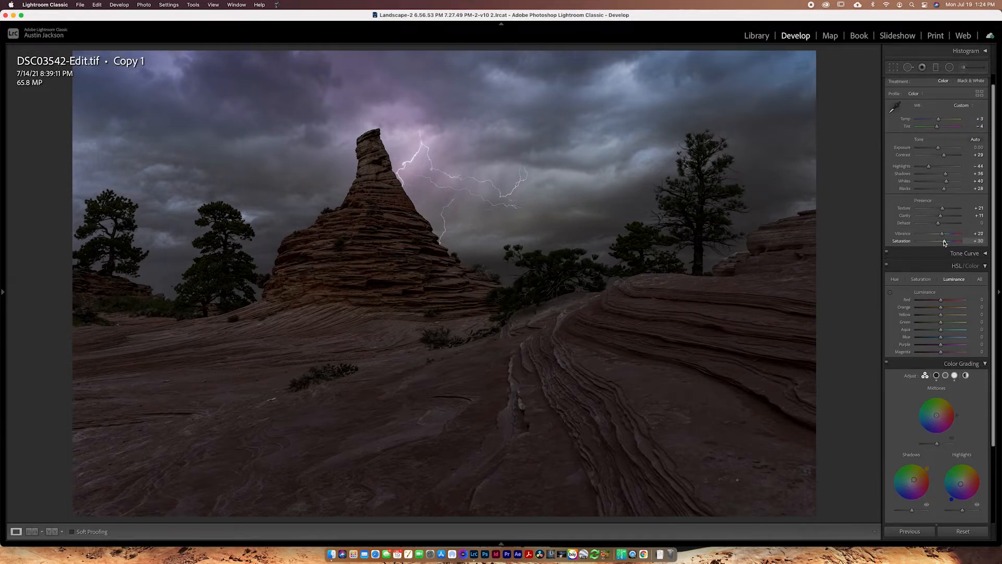
left_click_drag(944, 241, 943, 243)
Step: Shift the hue of the magenta tones strongly and the red-orange tones slightly toward their higher values
left_click(895, 279)
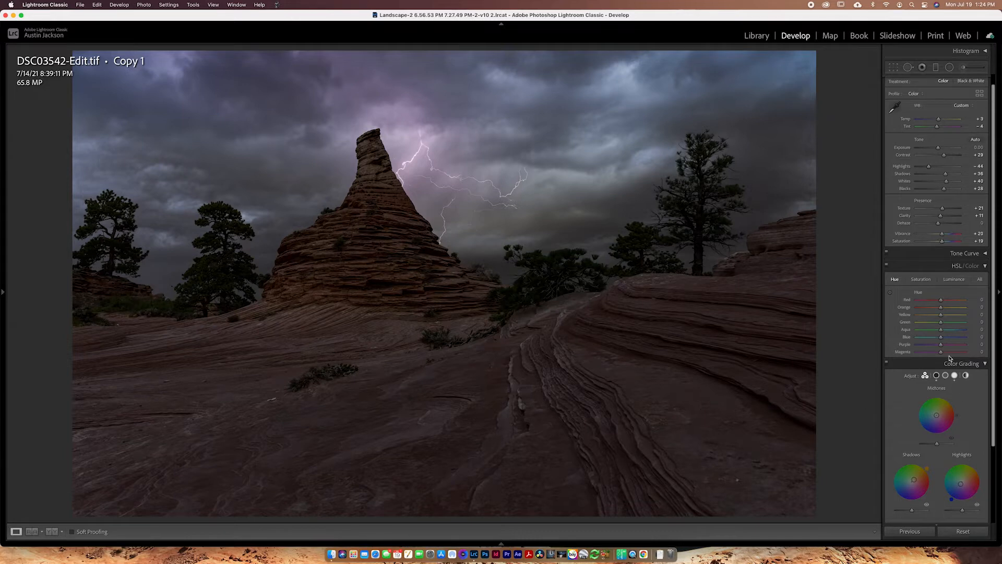
mouse_move(942, 355)
left_mouse_down()
mouse_move(966, 357)
mouse_move(908, 355)
mouse_move(990, 359)
mouse_move(906, 359)
mouse_move(970, 359)
mouse_move(962, 353)
left_mouse_up()
mouse_move(941, 303)
left_mouse_down()
mouse_move(918, 304)
mouse_move(991, 308)
mouse_move(947, 307)
left_mouse_up()
Step: Set the HSL saturation of the reds to +54, oranges to +22 and magentas to +10
left_click(921, 279)
left_click(955, 300)
left_click(955, 308)
left_click_drag(955, 309, 947, 308)
left_click(951, 352)
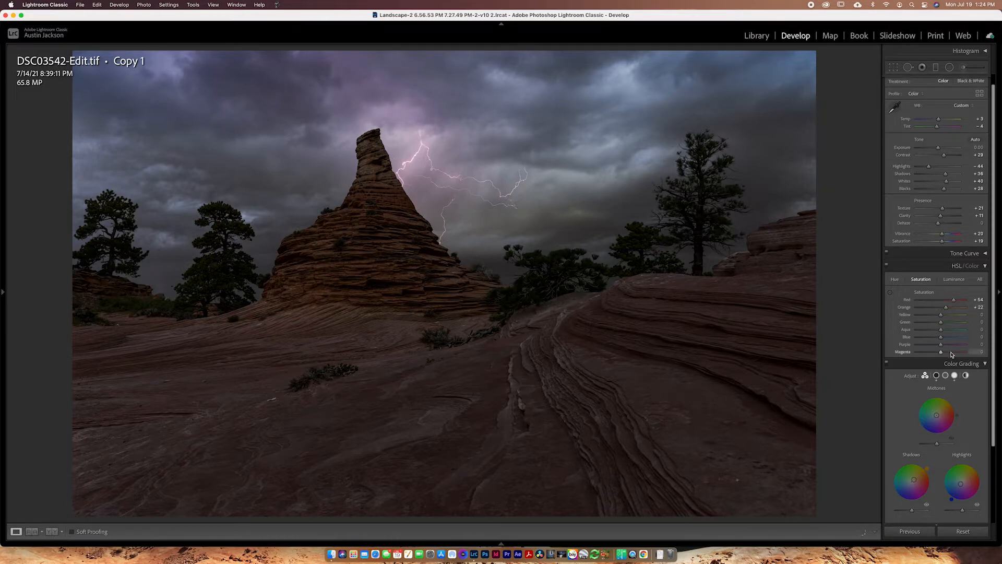
mouse_move(951, 353)
left_mouse_down()
mouse_move(968, 356)
mouse_move(943, 358)
left_mouse_up()
Step: Brighten the purples to +50 and the magentas to +43 in the HSL luminance
left_click(955, 279)
mouse_move(943, 345)
left_mouse_down()
mouse_move(976, 348)
mouse_move(950, 354)
left_mouse_up()
left_click(955, 353)
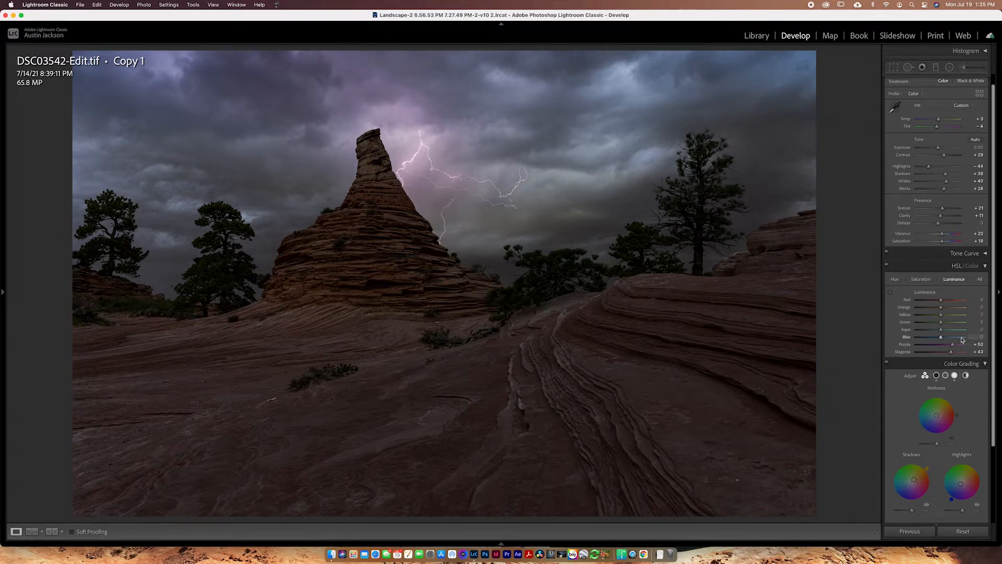
Step: Lower the purple saturation to -28 and raise the blue luminance to +41
left_click(922, 280)
left_click_drag(933, 346, 936, 348)
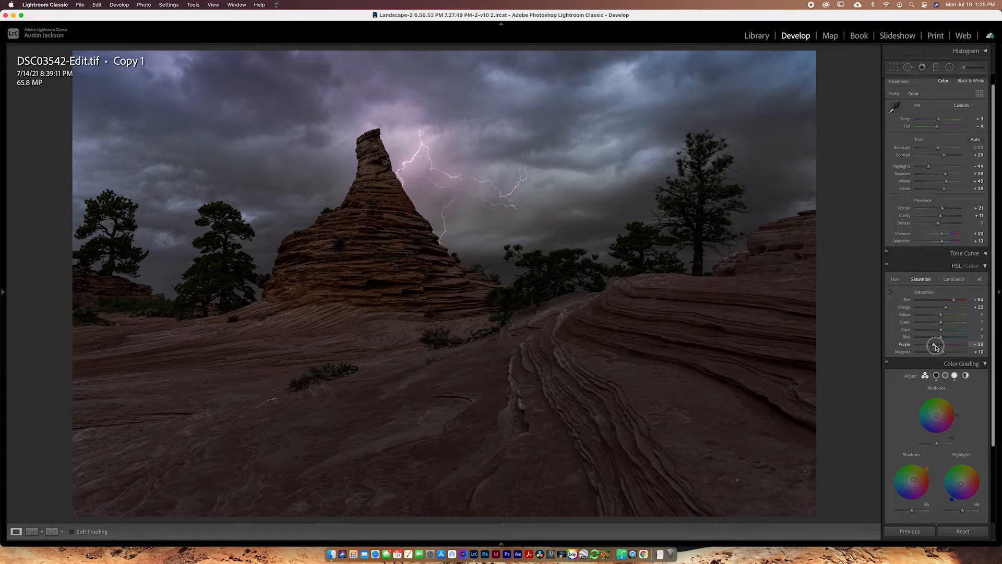
left_click(954, 279)
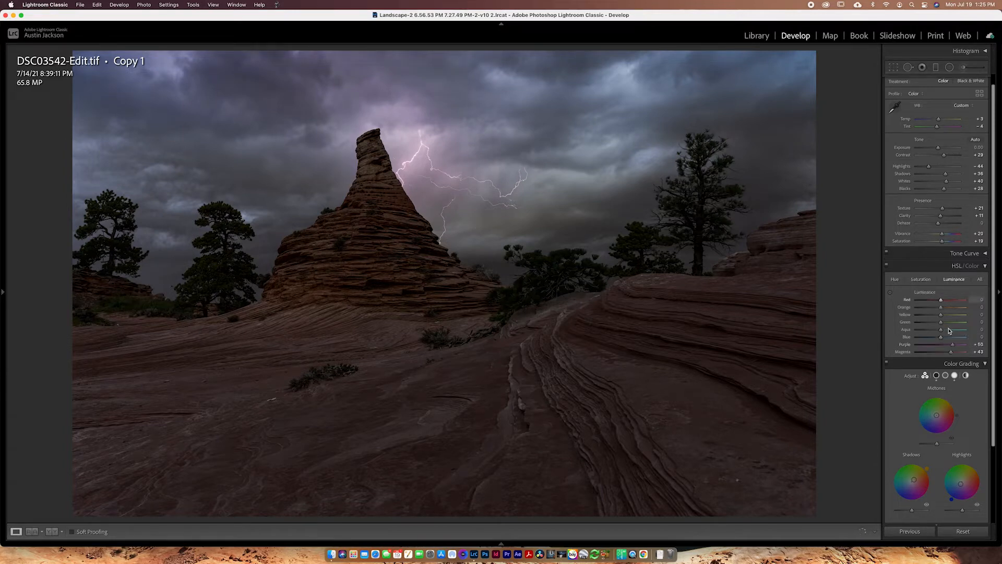
left_click_drag(913, 339, 958, 338)
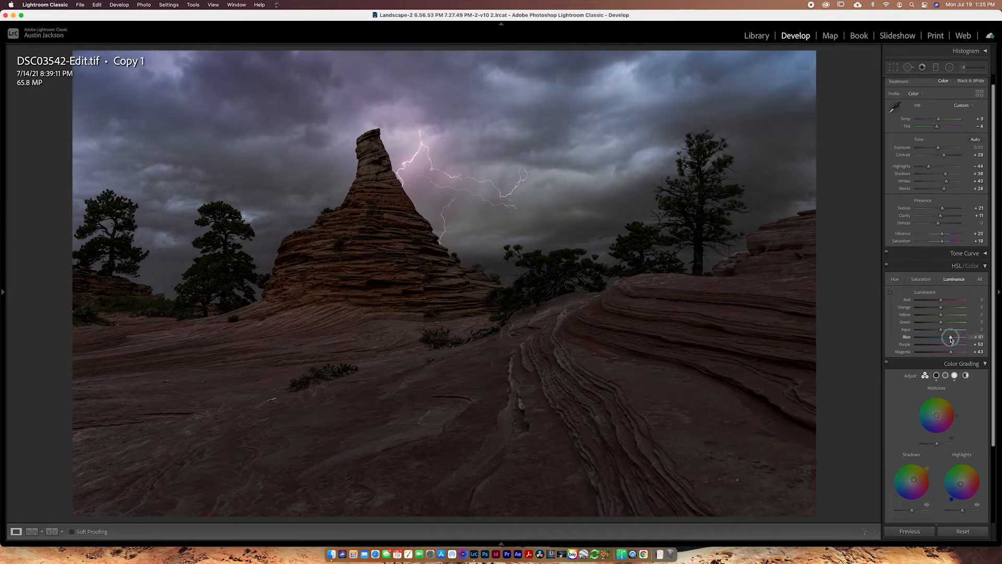
Step: Set the HSL hue of the purples to -70 and the blues to +16, and compare the photo with and without the HSL adjustments
left_click(922, 280)
left_click(894, 279)
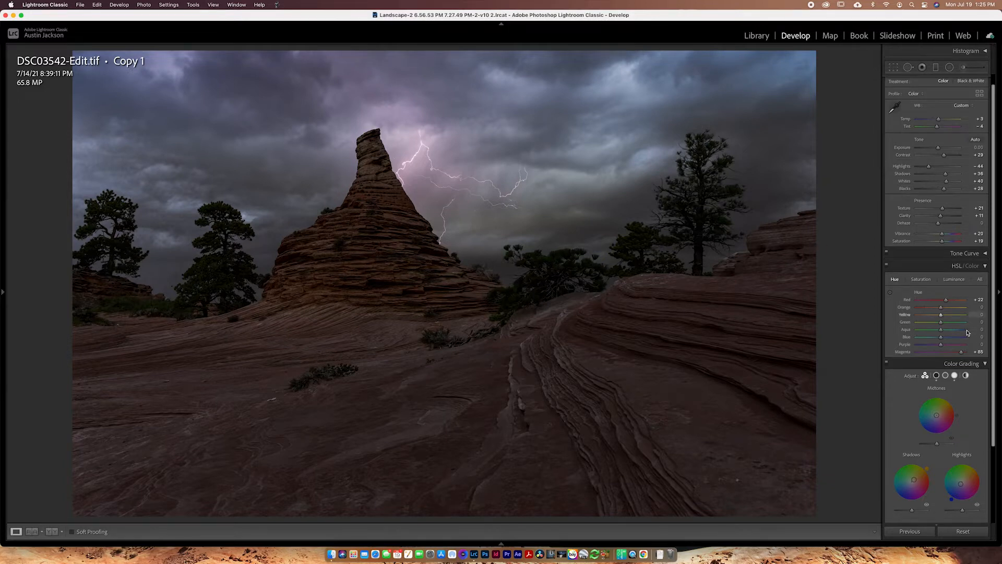
left_click(942, 346)
mouse_move(941, 345)
left_mouse_down()
mouse_move(921, 348)
mouse_move(945, 338)
mouse_move(924, 346)
left_mouse_up()
left_click(887, 266)
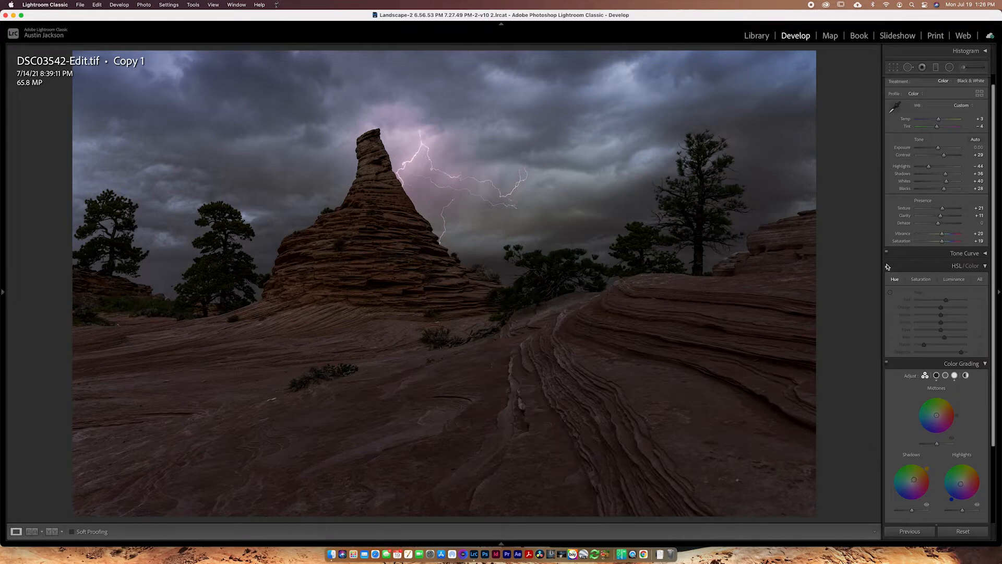
left_click(887, 267)
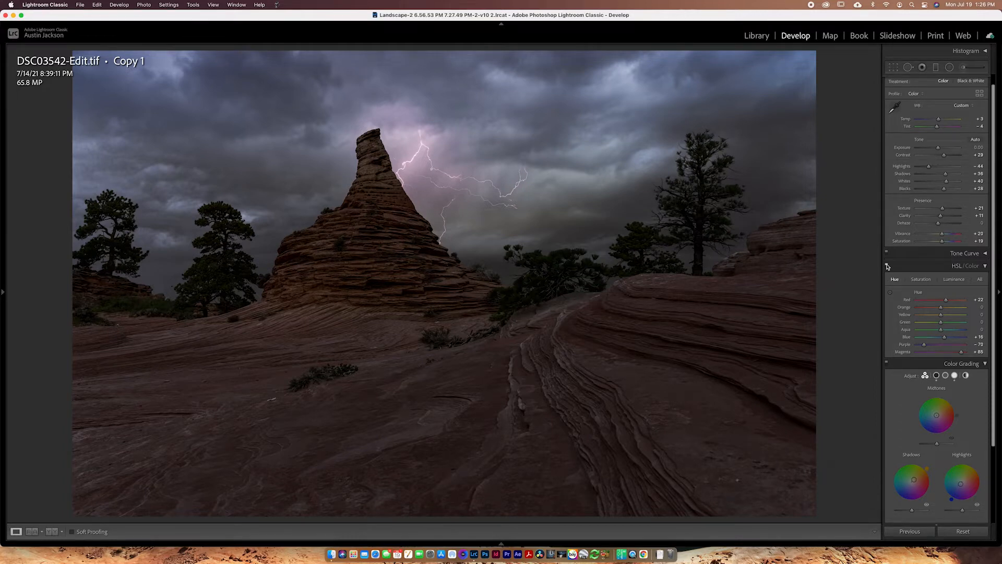
left_click(934, 266)
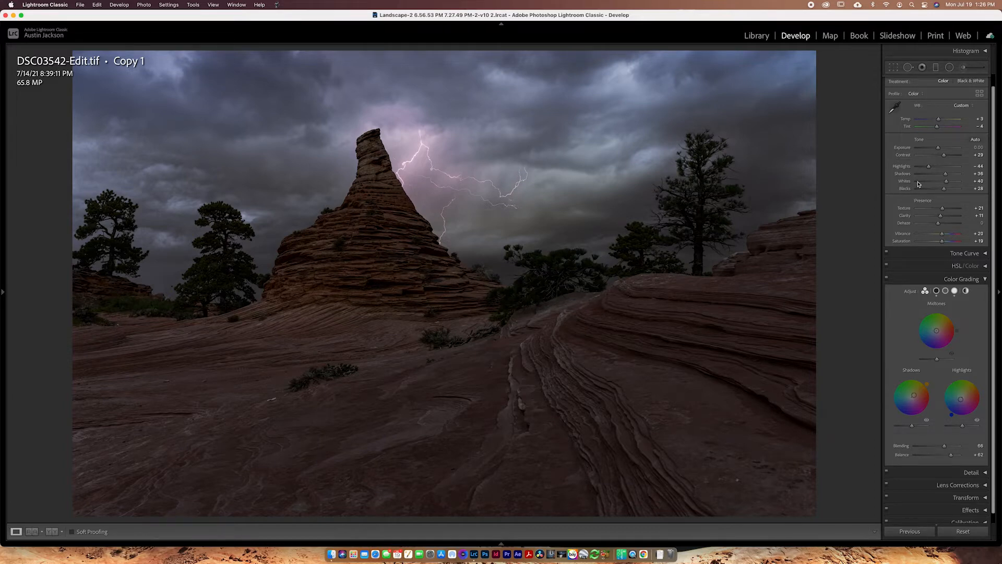
Step: Add an inverted radial filter centred on the rock tower, large enough to surround it, and reset its clarity to 0
left_click(950, 67)
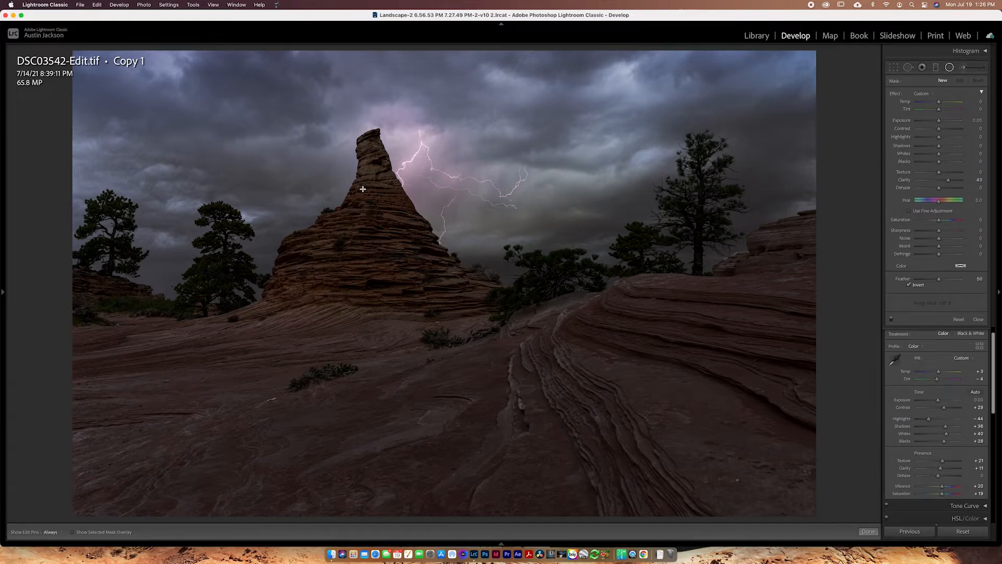
left_click_drag(296, 126, 463, 273)
left_click_drag(295, 125, 377, 231)
left_click_drag(210, 233, 223, 231)
left_click_drag(377, 380, 377, 360)
left_click(978, 180)
type("0")
key("Return")
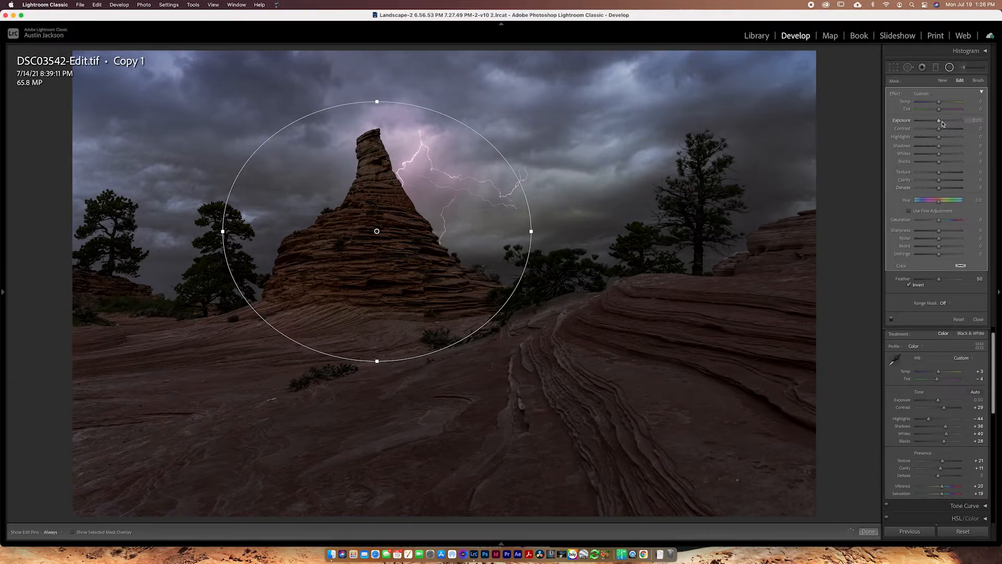
Step: Set the radial filter's shadows to -28 and saturation to -37, and compare the photo with and without it
left_click_drag(939, 145, 935, 149)
left_click_drag(938, 220, 931, 222)
mouse_move(932, 222)
left_mouse_down()
mouse_move(916, 222)
mouse_move(930, 222)
left_mouse_up()
left_click(892, 320)
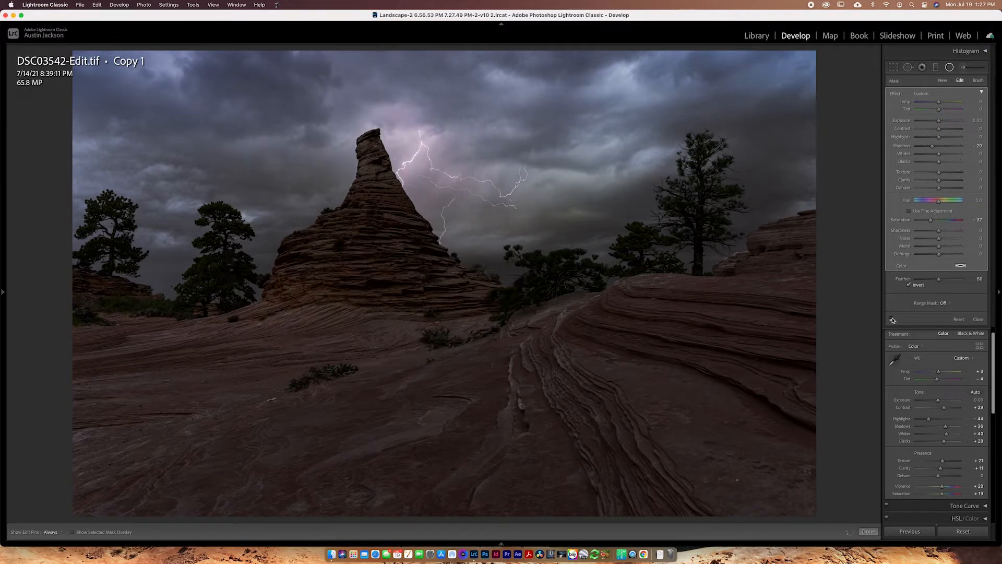
left_click(893, 320)
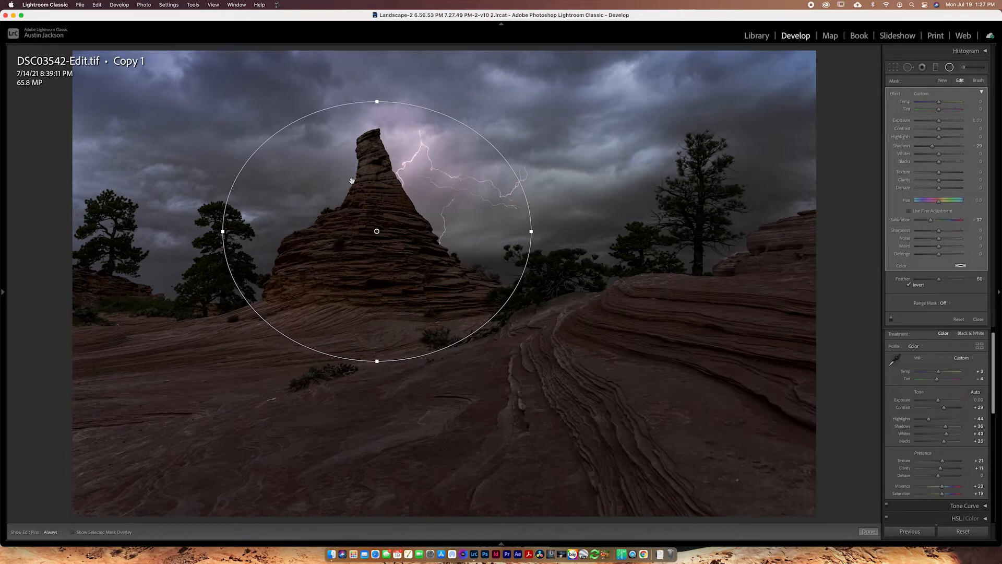
Step: Apply a Color range mask to the radial filter, sample the rock tower's colour and display the mask overlay
left_click(943, 304)
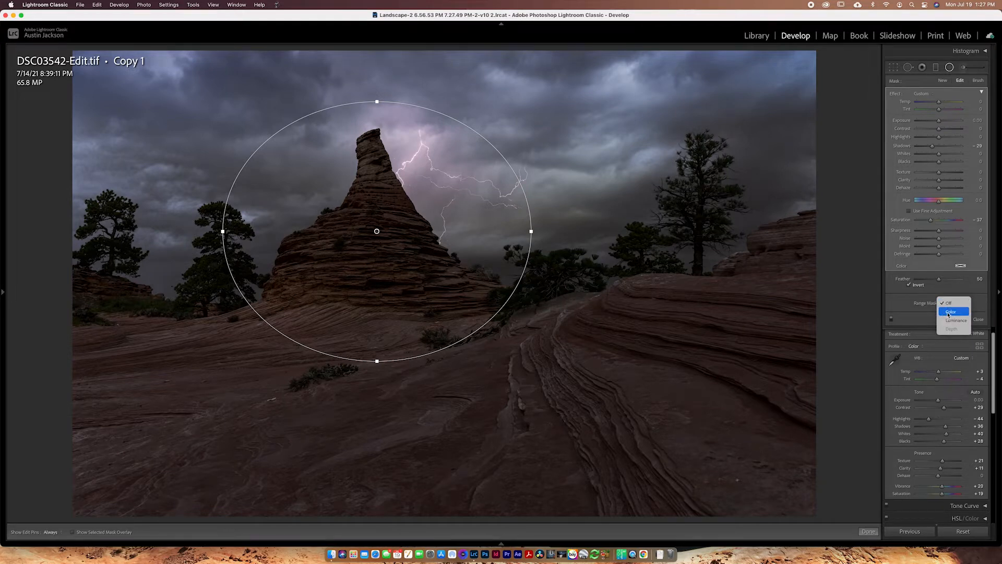
left_click(949, 312)
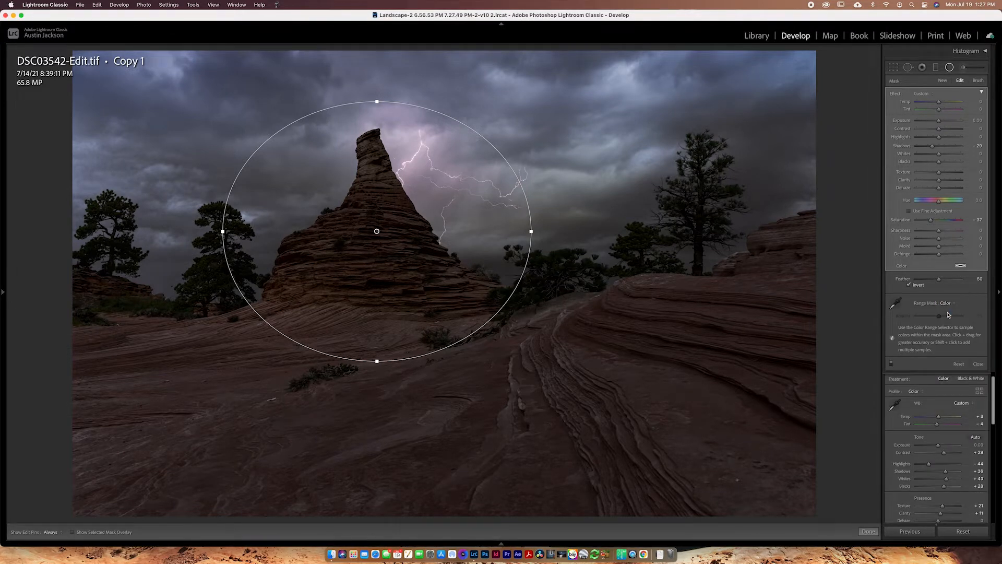
left_click(896, 303)
left_click(400, 192)
left_click(111, 532)
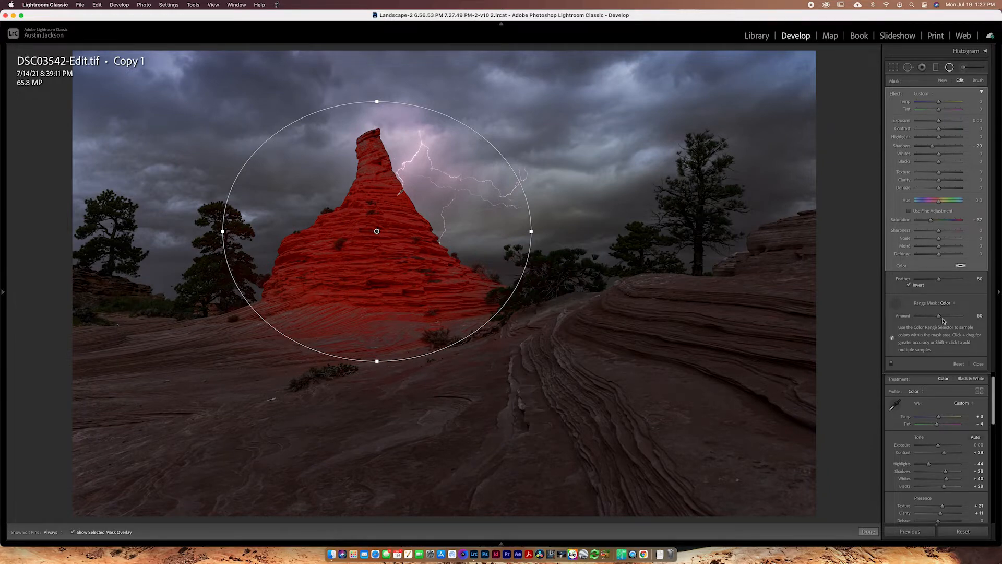
Step: Raise the colour range amount to about 65, hide the overlay and compare the photo with and without the radial filter
mouse_move(939, 316)
left_mouse_down()
mouse_move(925, 317)
mouse_move(993, 320)
mouse_move(945, 319)
left_mouse_up()
left_click(122, 534)
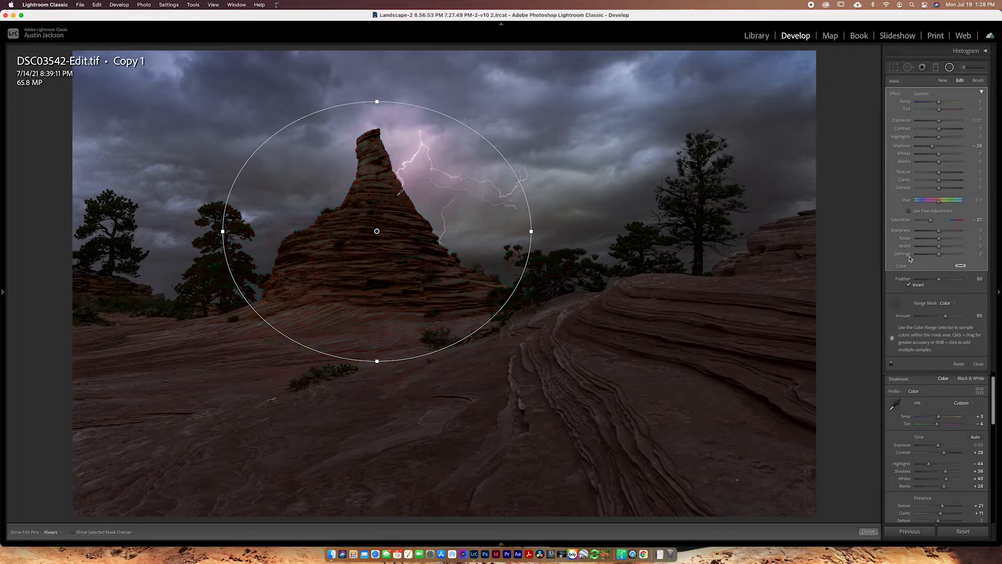
left_click(891, 365)
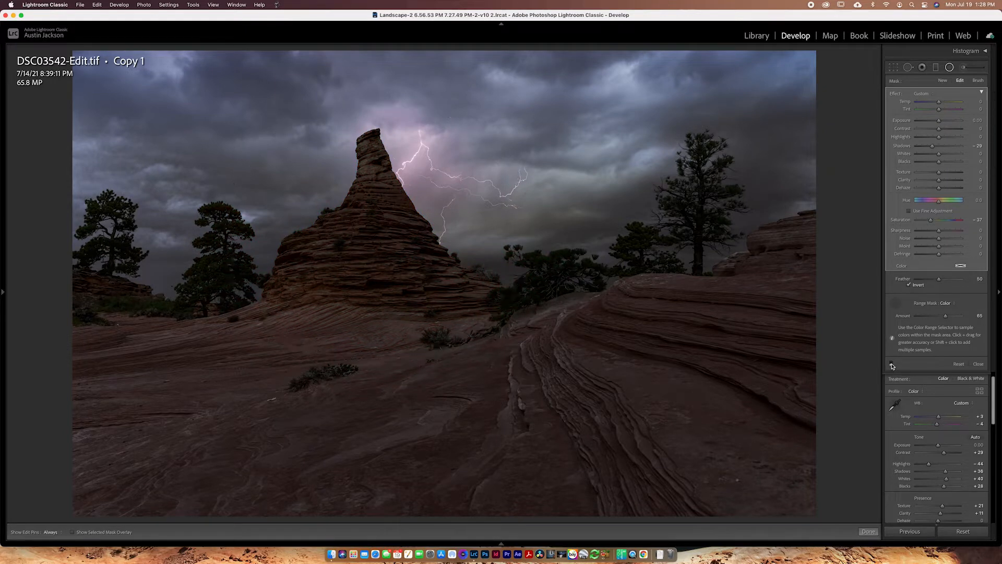
left_click(891, 365)
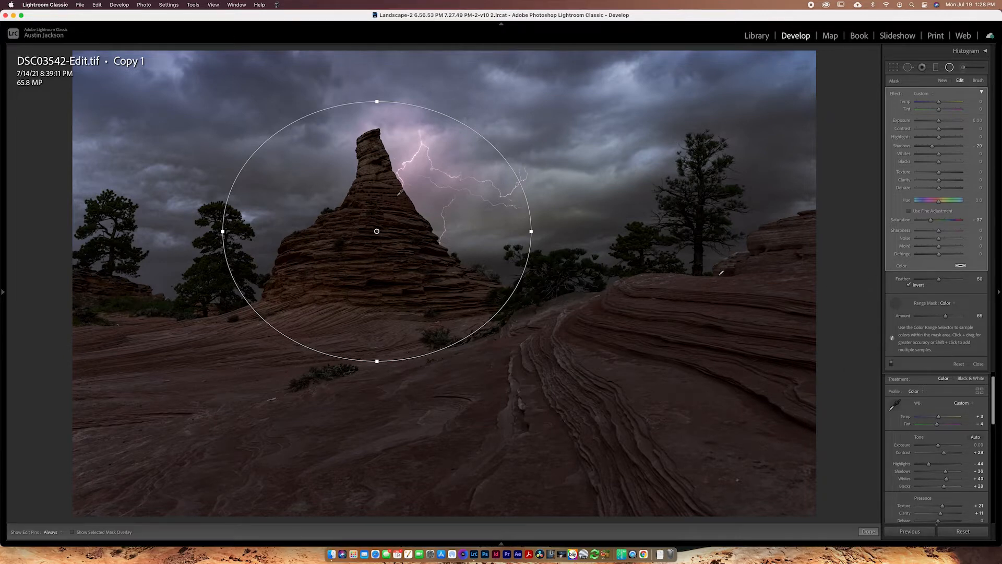
Step: Add a graduated filter covering the sky down across the horizon, show its overlay and extend its lower edge further into the foreground
left_click(937, 67)
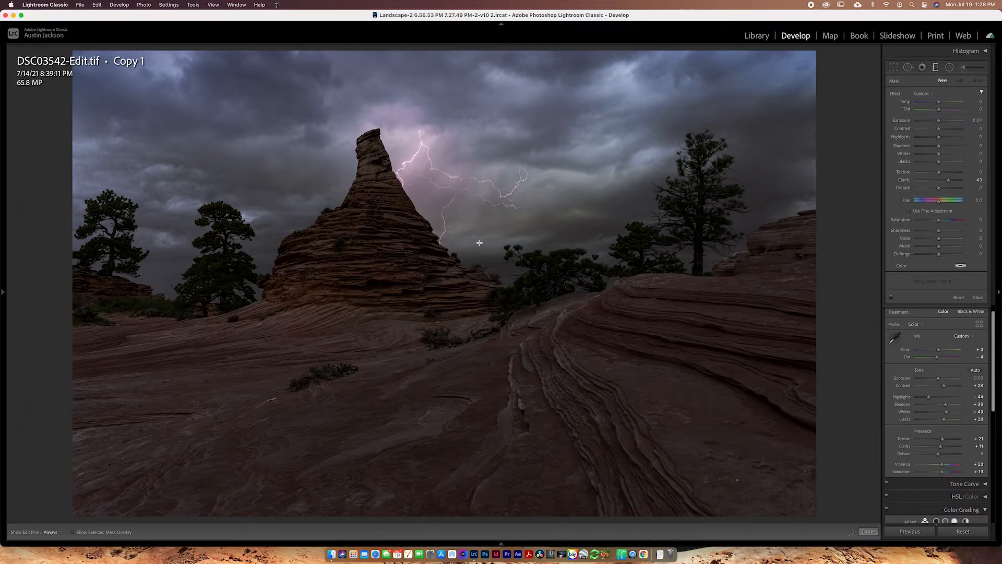
left_click_drag(452, 268, 451, 349)
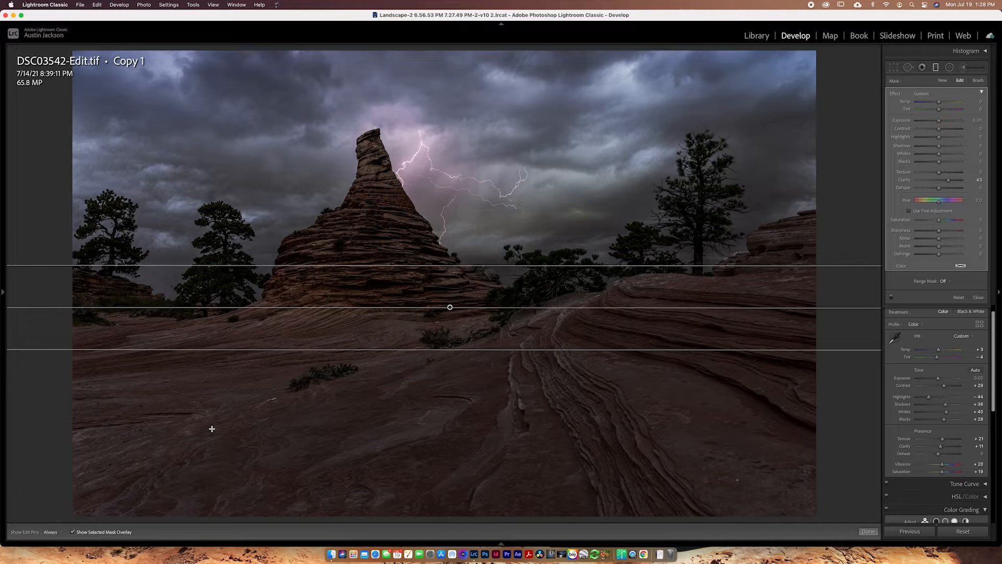
key("o")
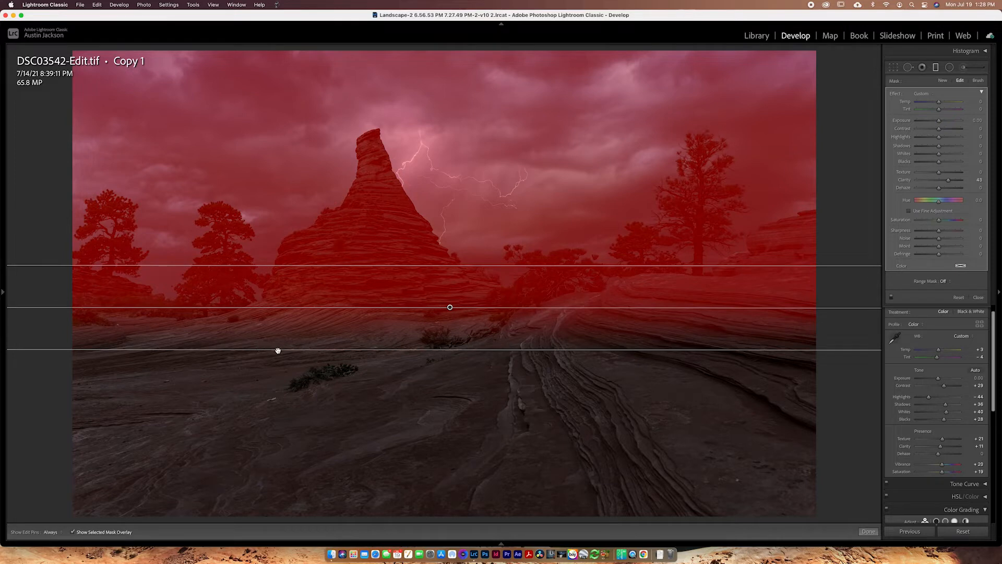
left_click_drag(279, 349, 282, 373)
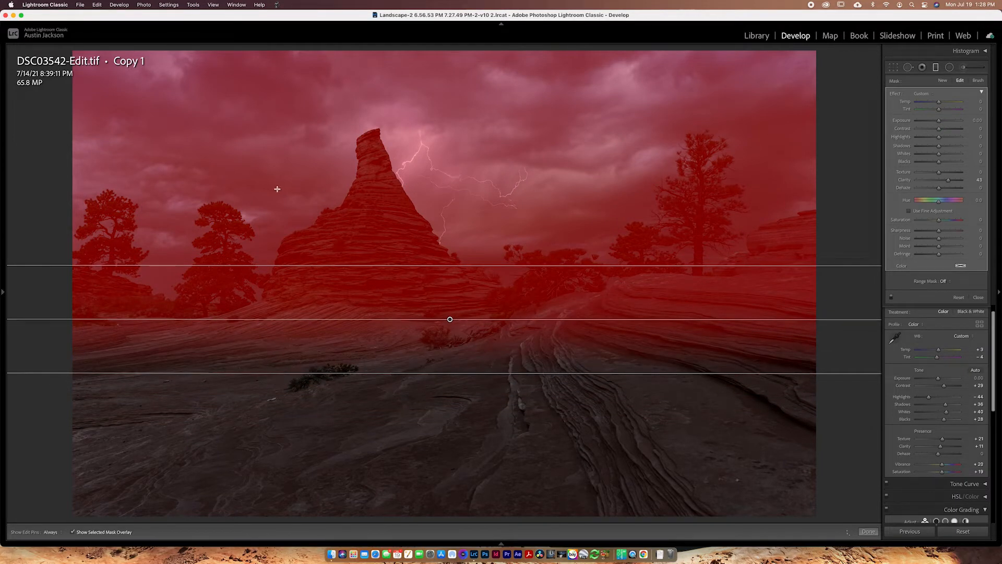
Step: Limit the graduated filter to the bright sky with a Luminance range mask of 75/100 and smoothness 32
left_click(944, 284)
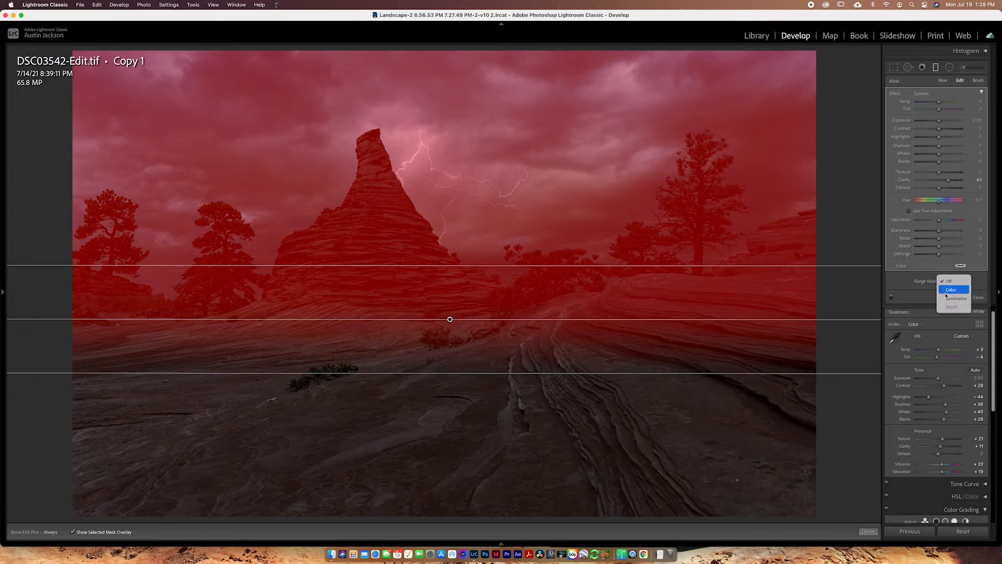
left_click(946, 293)
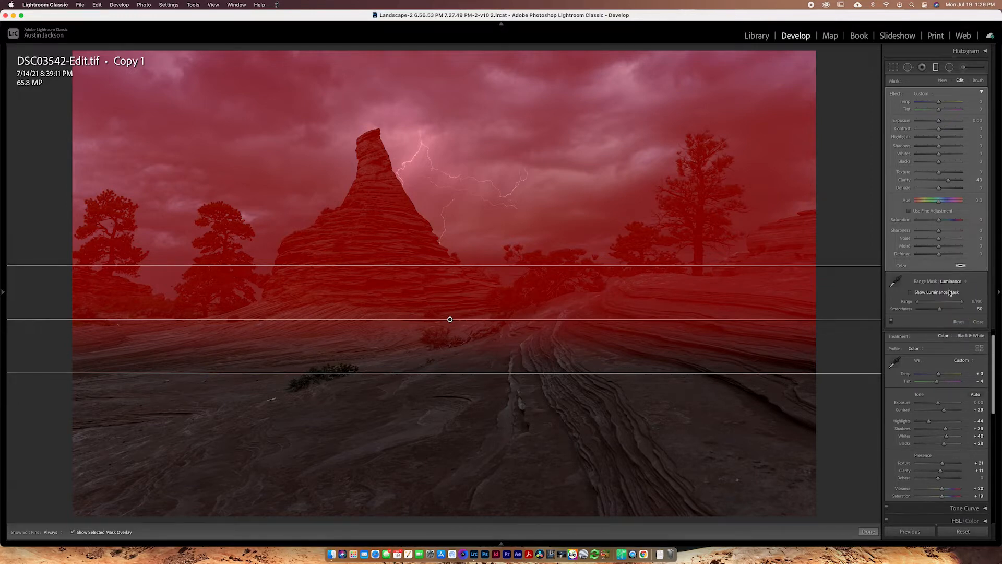
left_click(912, 293)
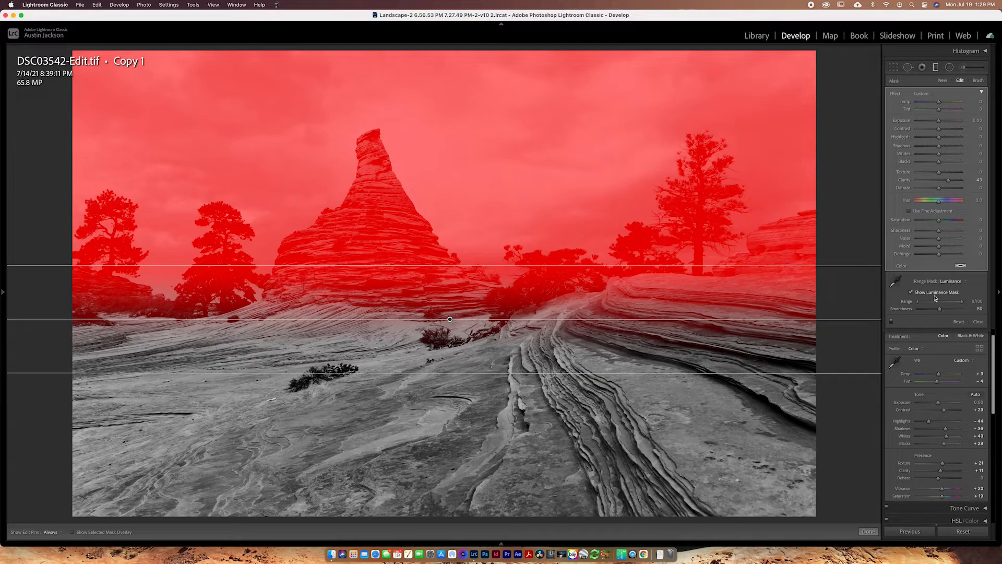
left_click_drag(919, 304, 950, 311)
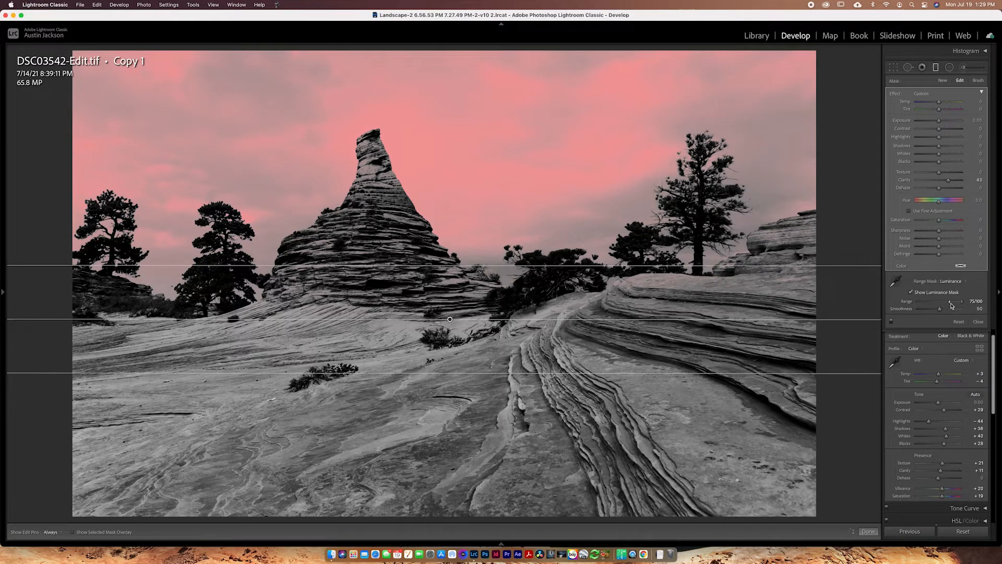
mouse_move(940, 309)
left_mouse_down()
mouse_move(948, 312)
mouse_move(933, 312)
left_mouse_up()
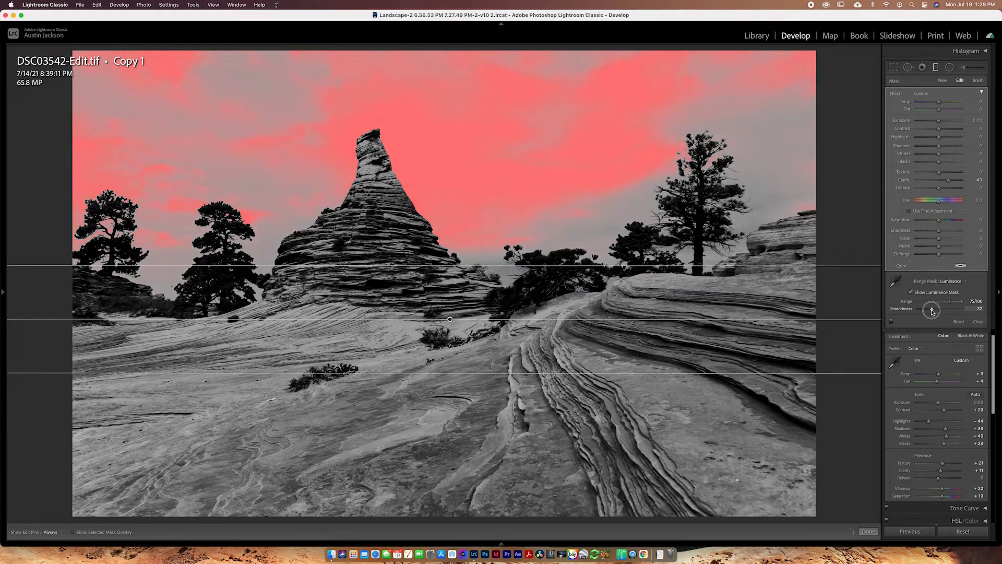
left_click(924, 294)
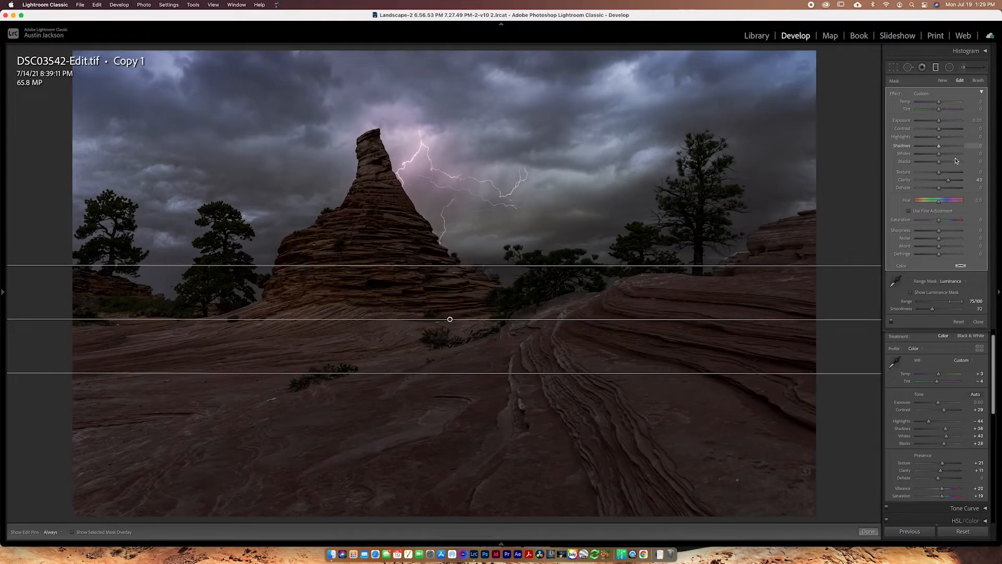
Step: Reset the graduated filter's clarity to 0 and set its highlights to 40 and whites to 17
left_click(979, 181)
type("0")
key("Return")
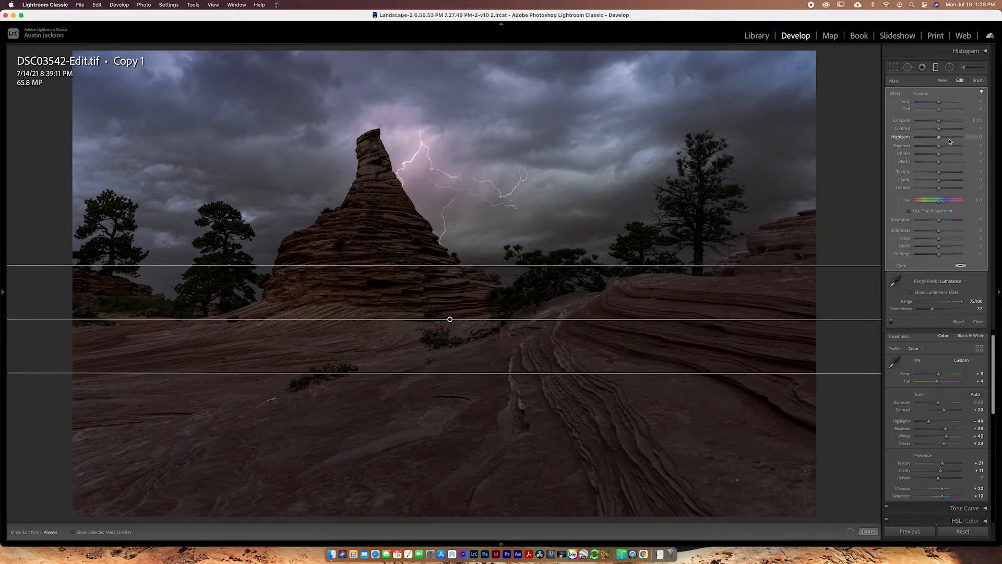
mouse_move(947, 137)
left_mouse_down()
mouse_move(979, 139)
mouse_move(908, 139)
mouse_move(945, 140)
left_mouse_up()
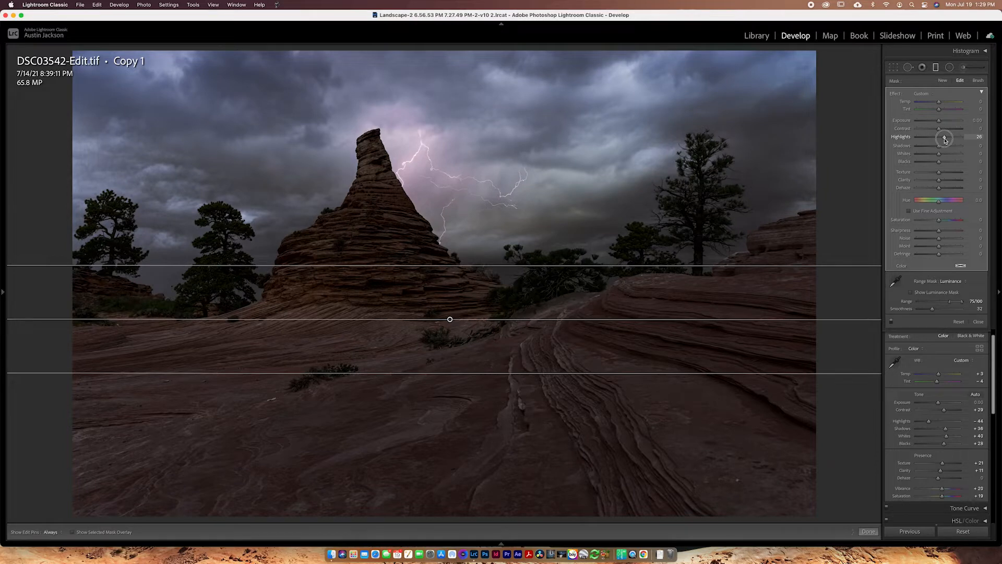
left_click_drag(946, 140, 949, 140)
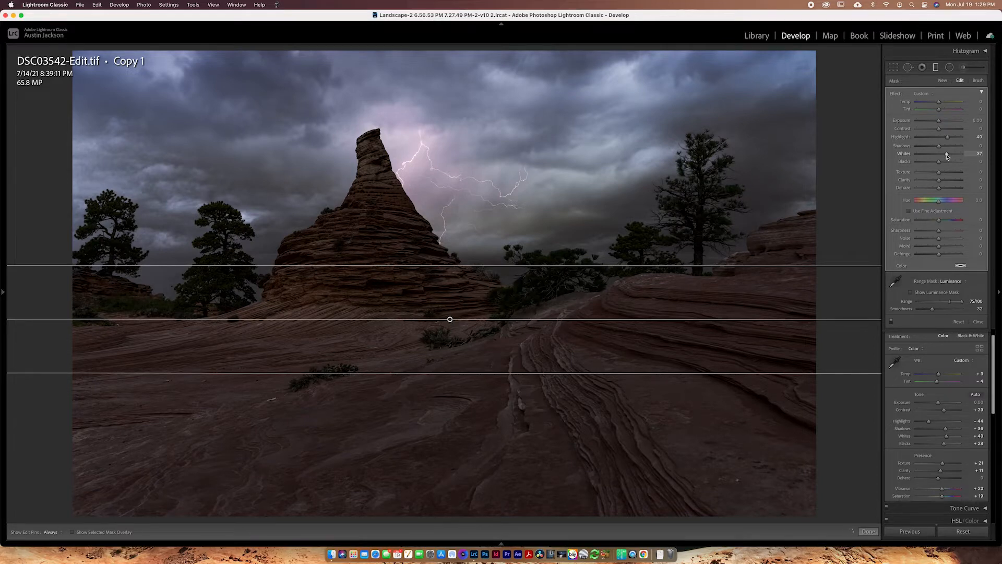
left_click_drag(947, 156, 942, 156)
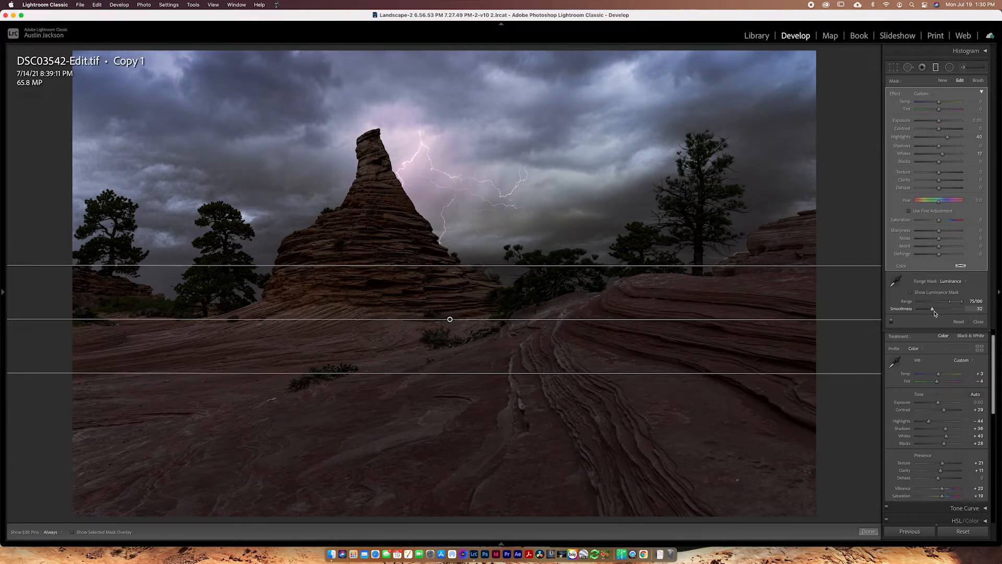
Step: Lower the graduated filter's mask smoothness to 15 and reduce its highlights to 18 and whites to 8
left_click(933, 311)
left_click_drag(933, 312, 926, 312)
left_click(892, 321)
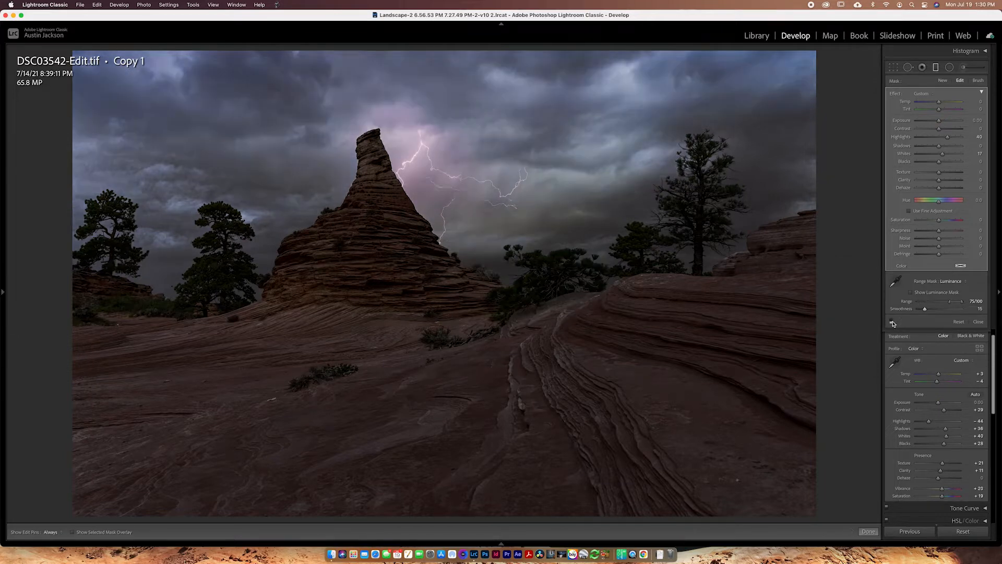
left_click(892, 322)
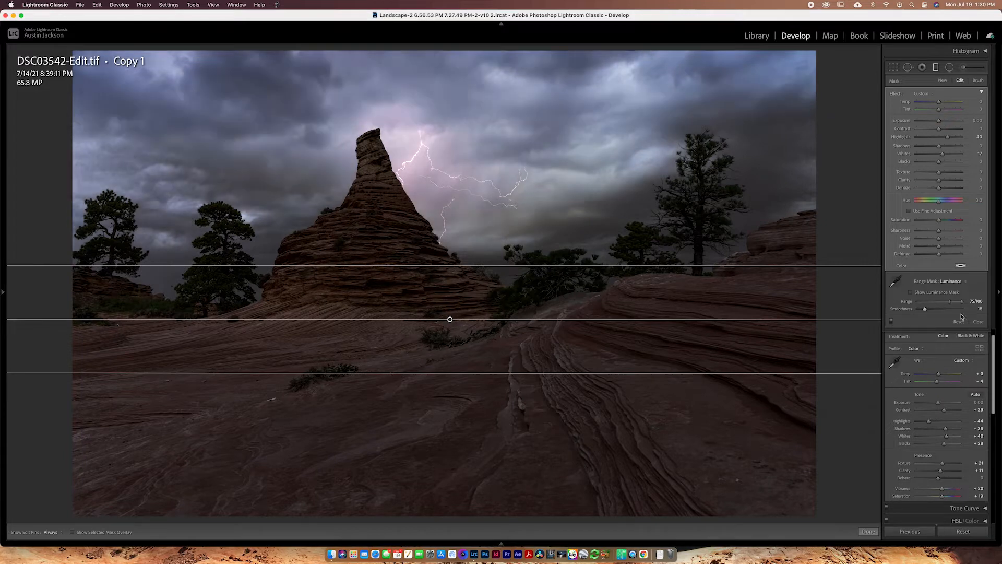
left_click_drag(947, 138, 942, 158)
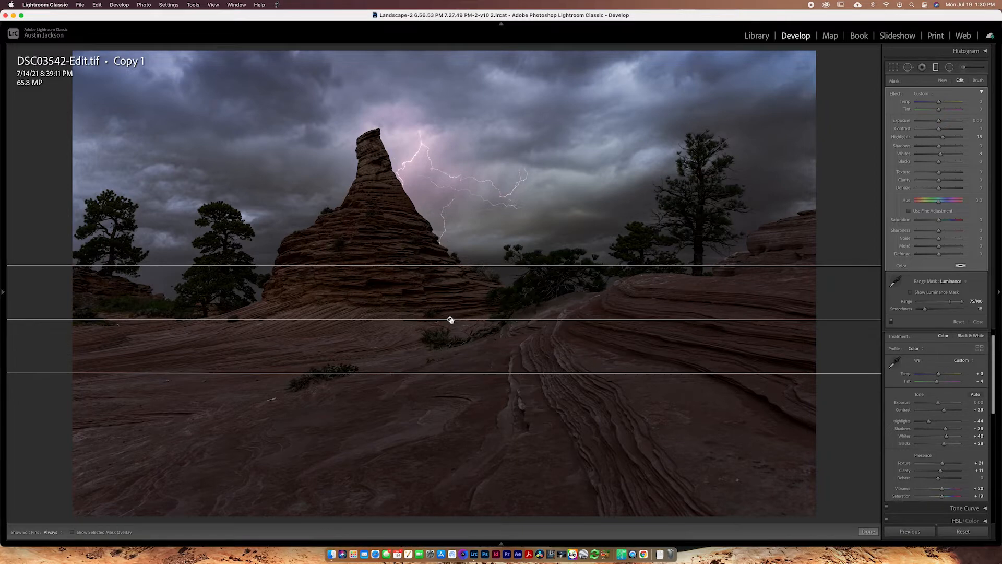
Step: Duplicate the graduated filter, offset the copy slightly sideways along the horizon and display its luminance mask
mouse_move(451, 320)
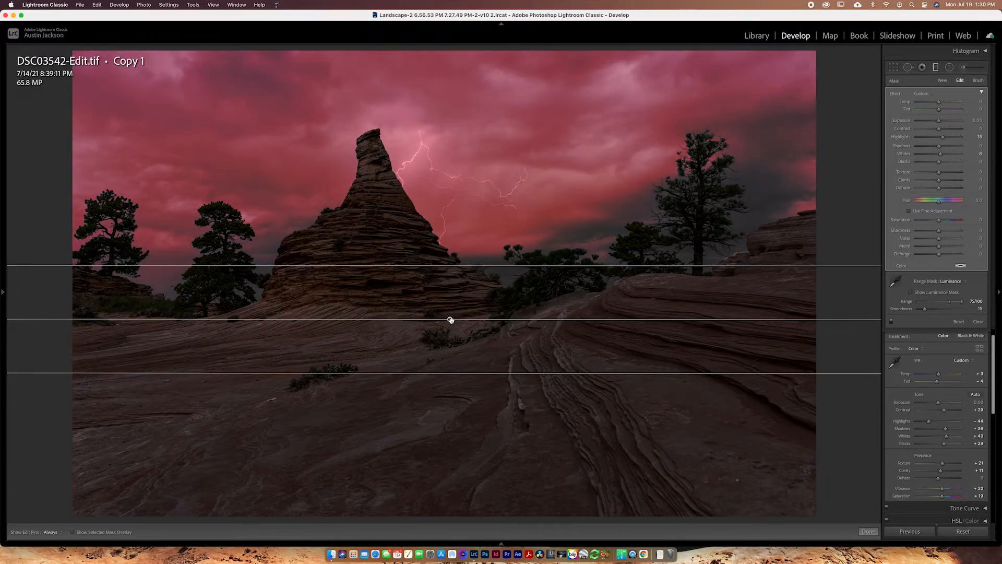
right_click(451, 320)
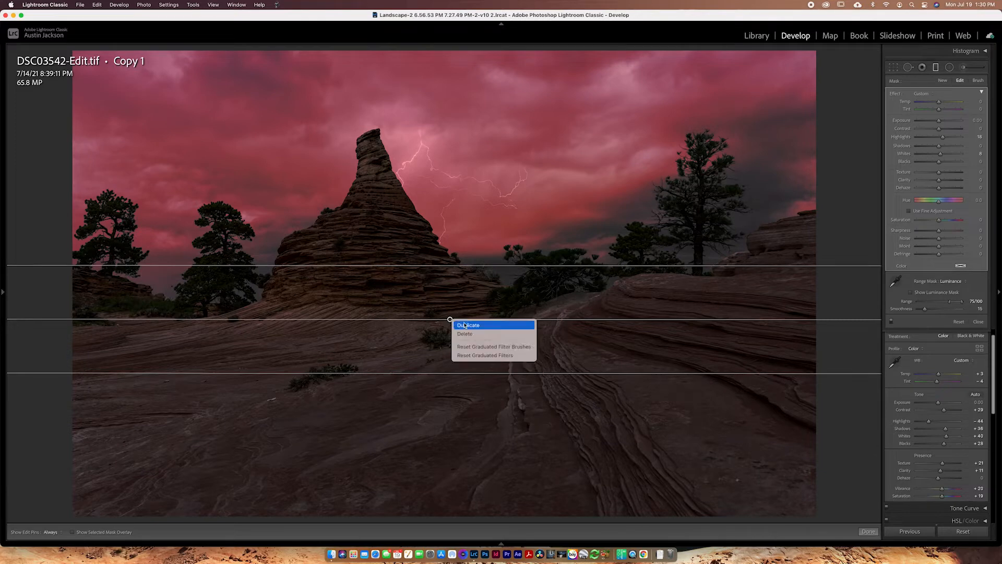
left_click(463, 325)
left_click_drag(450, 320, 459, 320)
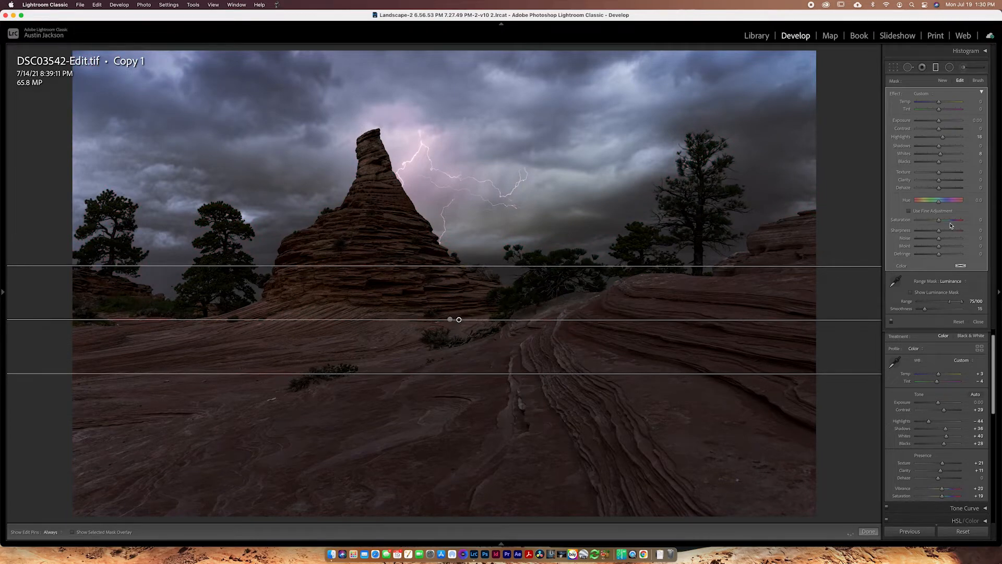
left_click(917, 293)
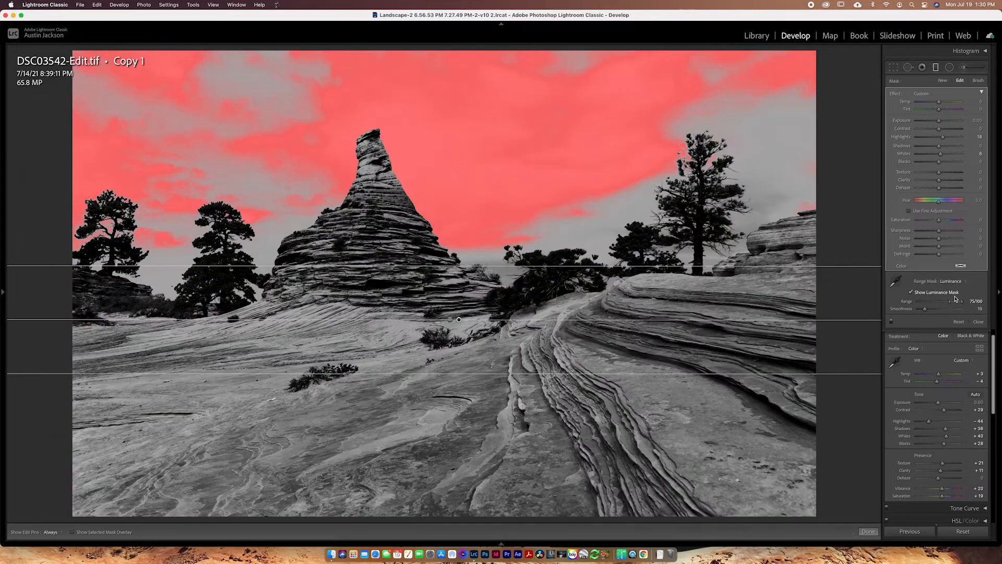
Step: Set the duplicate graduated filter's luminance range to 62/85 and smoothness to 29, and hide its luminance mask
left_click_drag(951, 303, 879, 309)
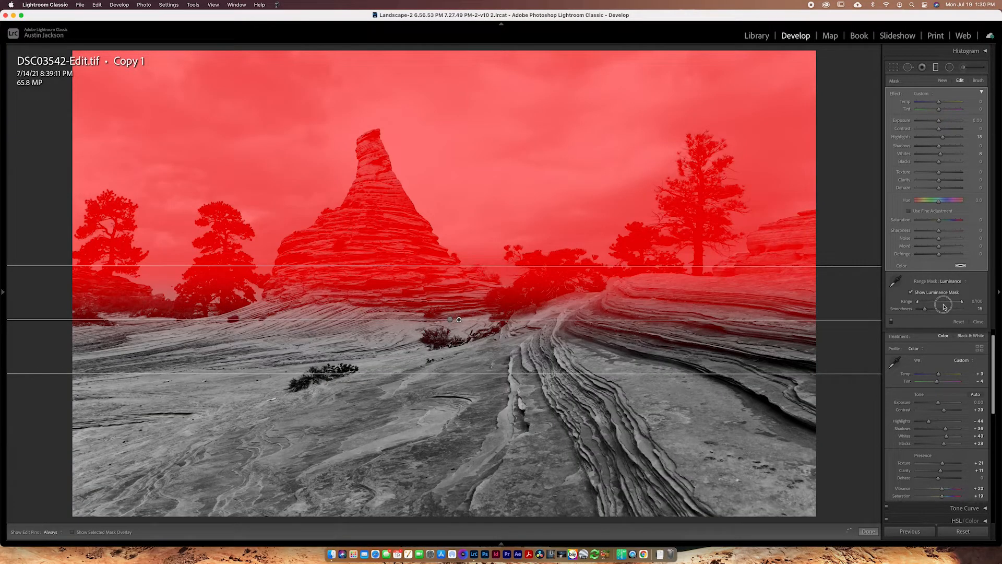
mouse_move(962, 302)
left_mouse_down()
mouse_move(921, 302)
mouse_move(946, 305)
left_mouse_up()
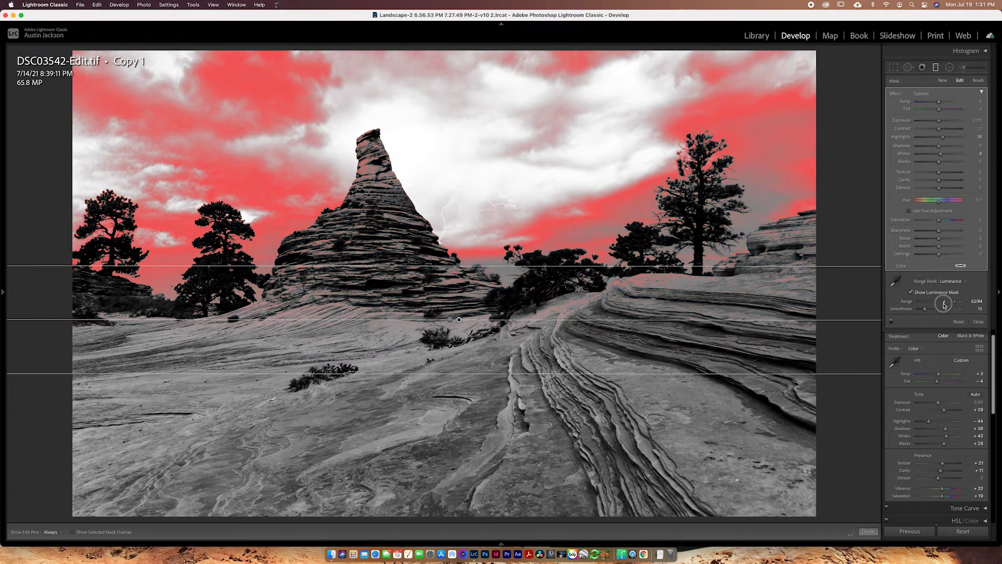
left_click_drag(955, 302, 955, 306)
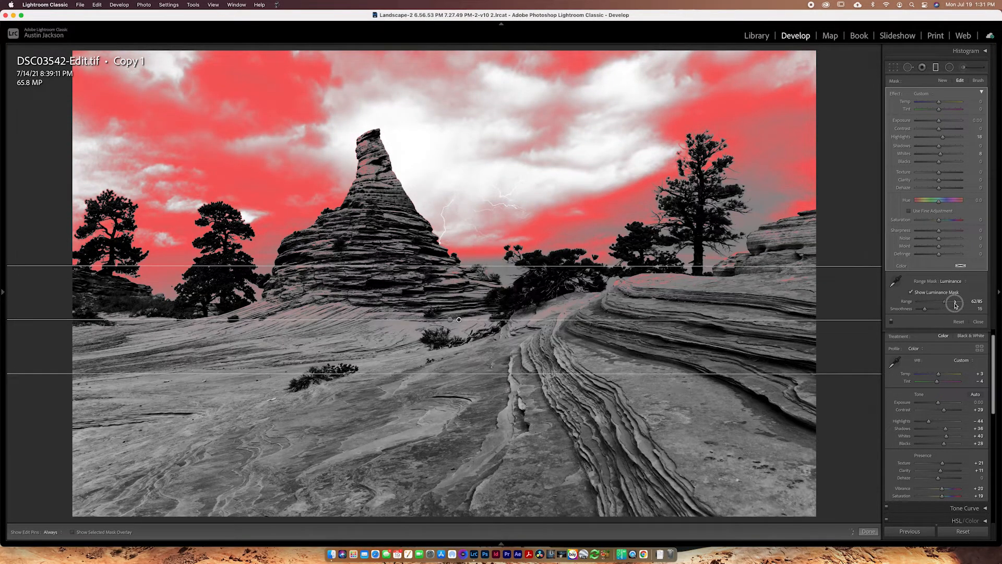
left_click_drag(926, 312, 932, 311)
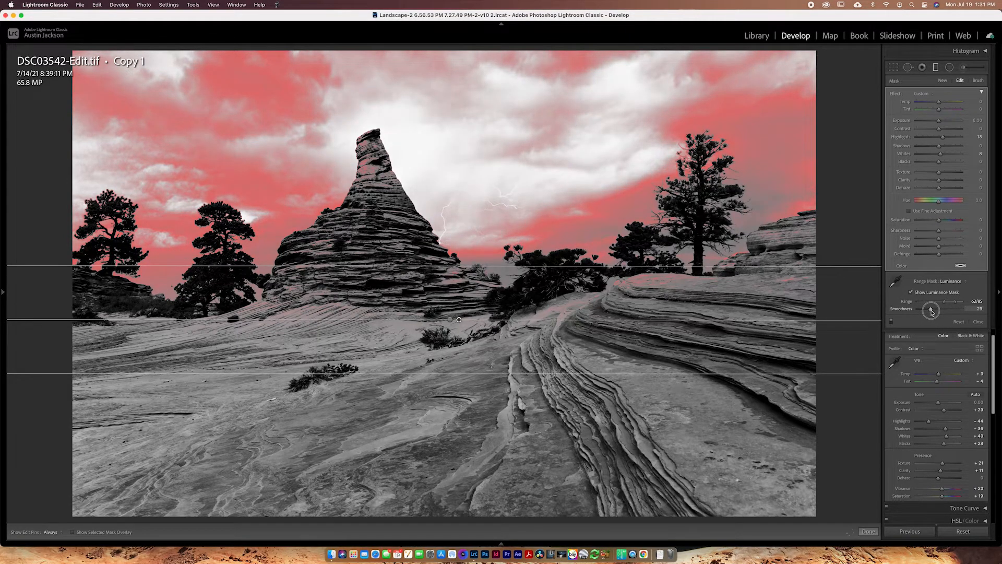
left_click(912, 292)
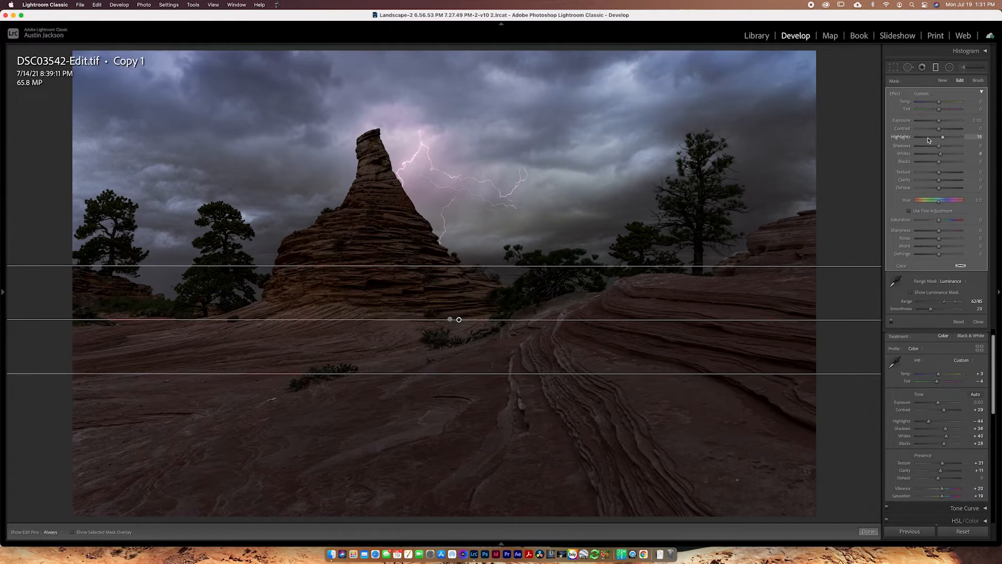
Step: Reset the duplicate filter's highlights and whites to 0, and set its shadows to -53 and exposure to -0.10
left_click_drag(942, 139, 939, 140)
left_click(981, 153)
type("0")
left_click(927, 146)
left_click_drag(926, 146, 939, 124)
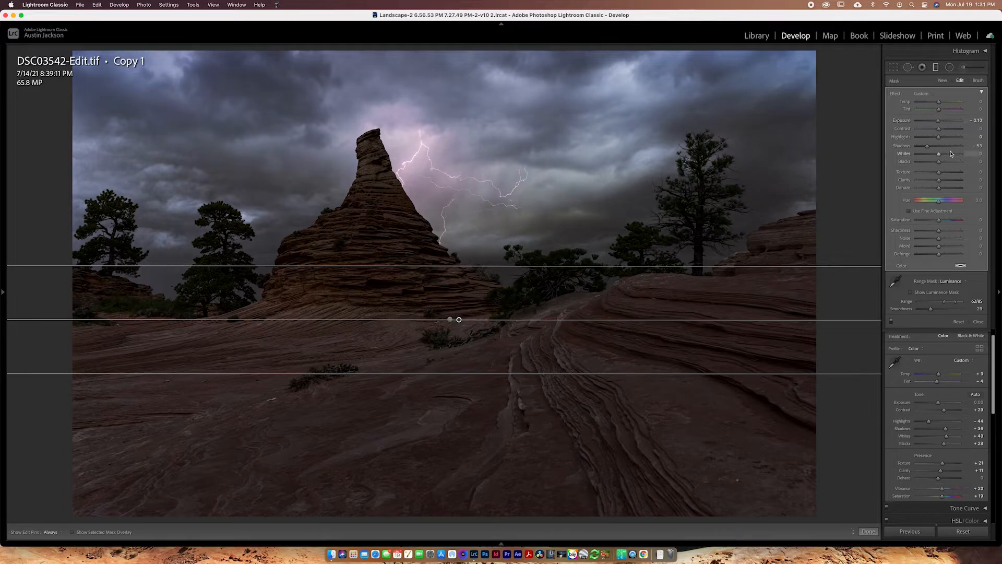
Step: Compare the sky with the graduated filters switched off and on, and finish editing the duplicate filter
left_click(892, 322)
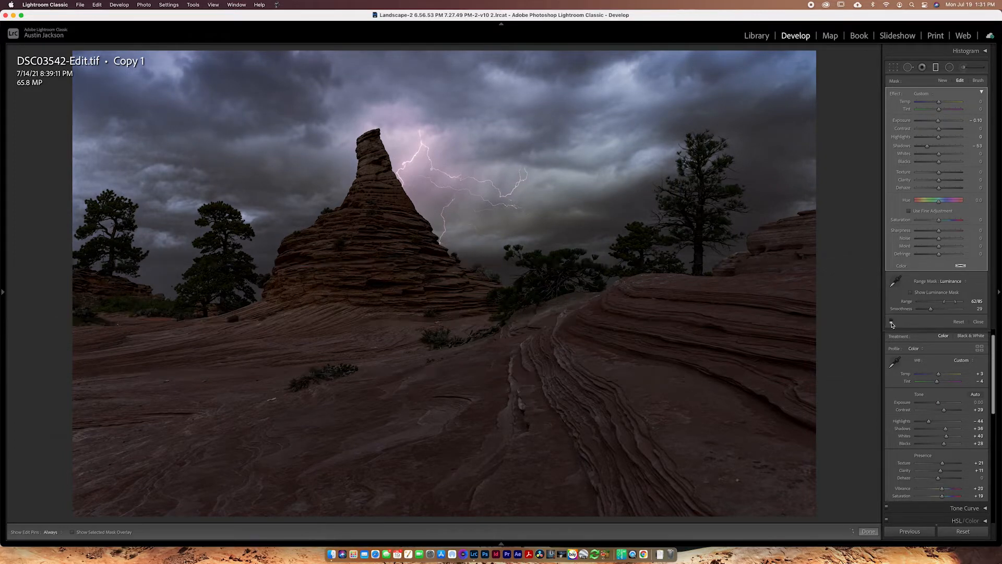
left_click(892, 322)
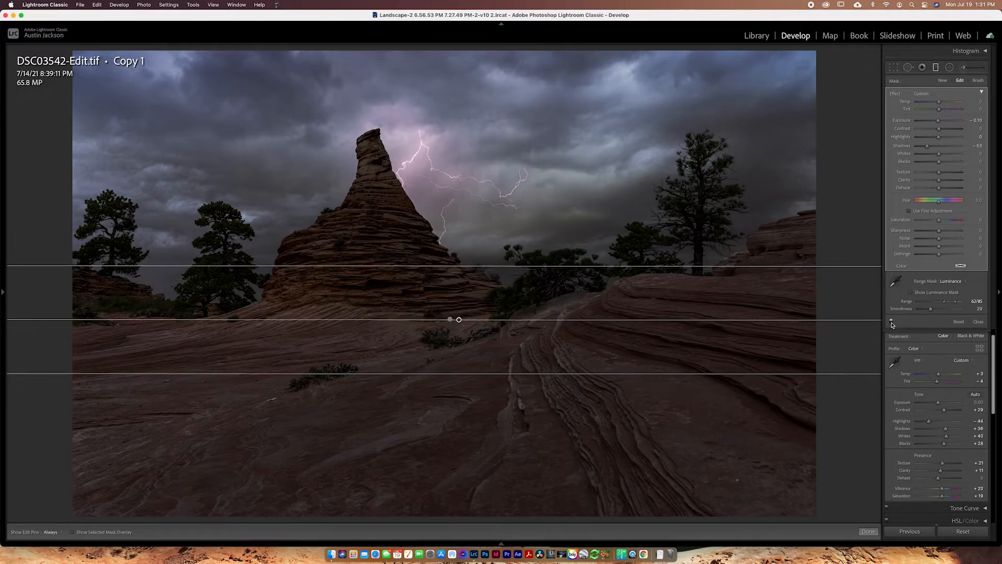
left_click(892, 323)
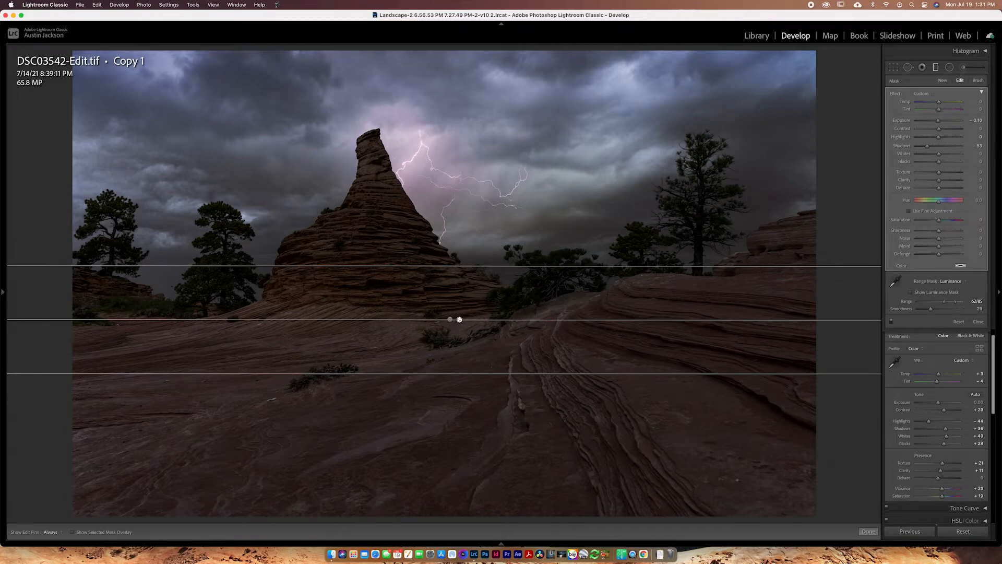
key("Return")
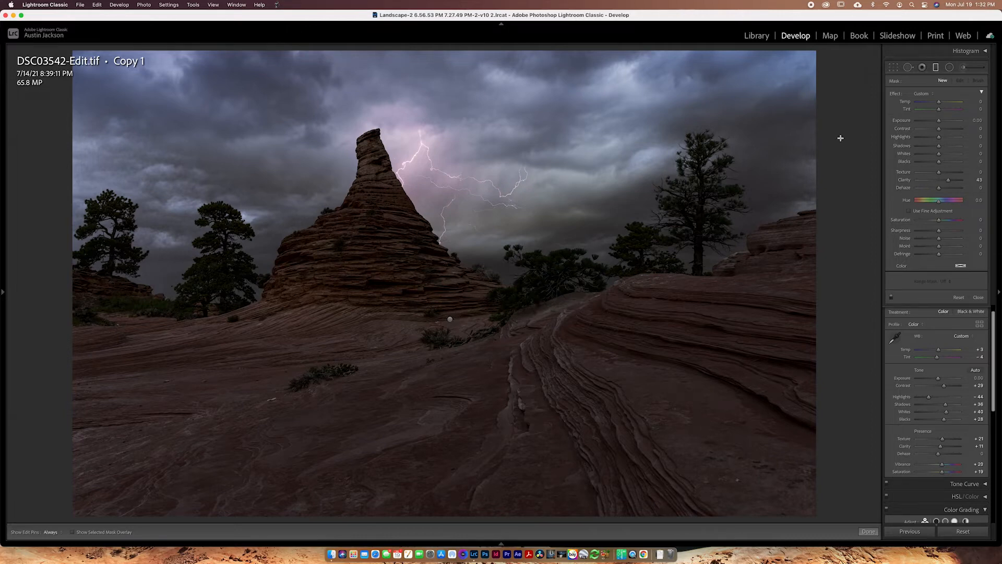
Step: Set up an adjustment brush with clarity reset to 0 and paint over the sky behind the large tree on the right
left_click(962, 68)
left_click(963, 67)
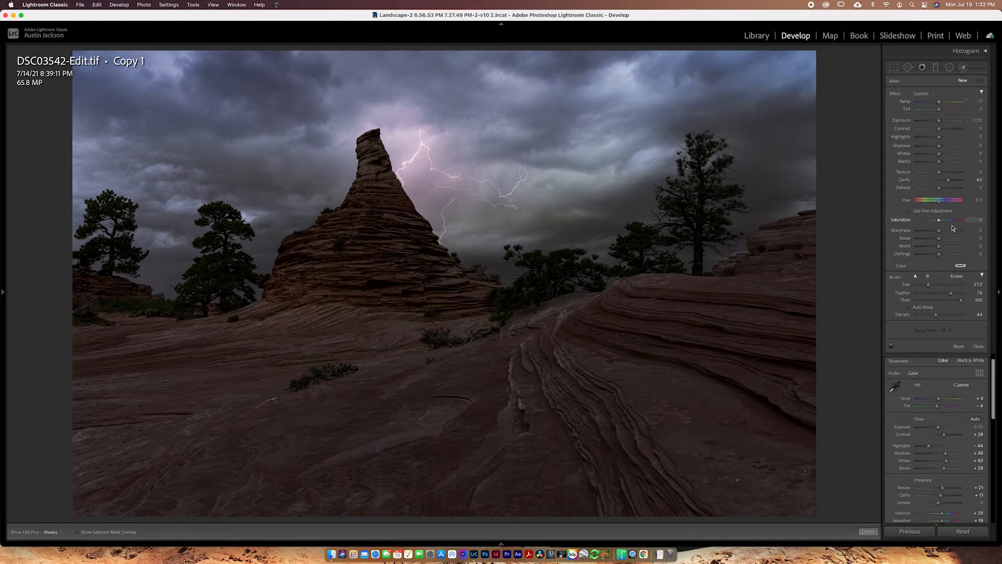
left_click(976, 180)
type("0")
key("Return")
mouse_move(532, 230)
left_mouse_down()
mouse_move(673, 210)
mouse_move(534, 233)
left_mouse_up()
mouse_move(532, 230)
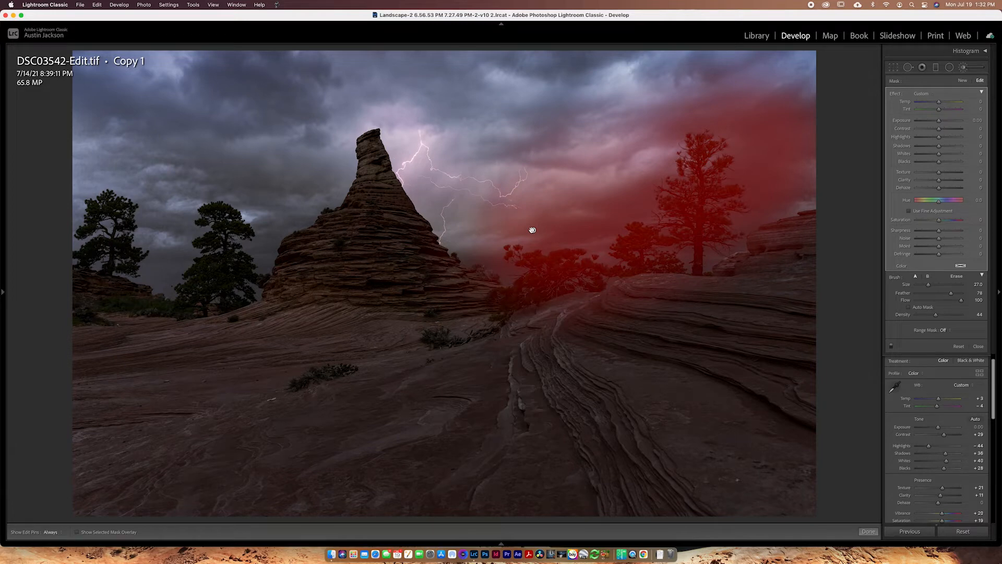
Step: Limit the brush to the dark clouds with a Color range mask sampled beside the large tree, and set its amount to 14
left_click(946, 330)
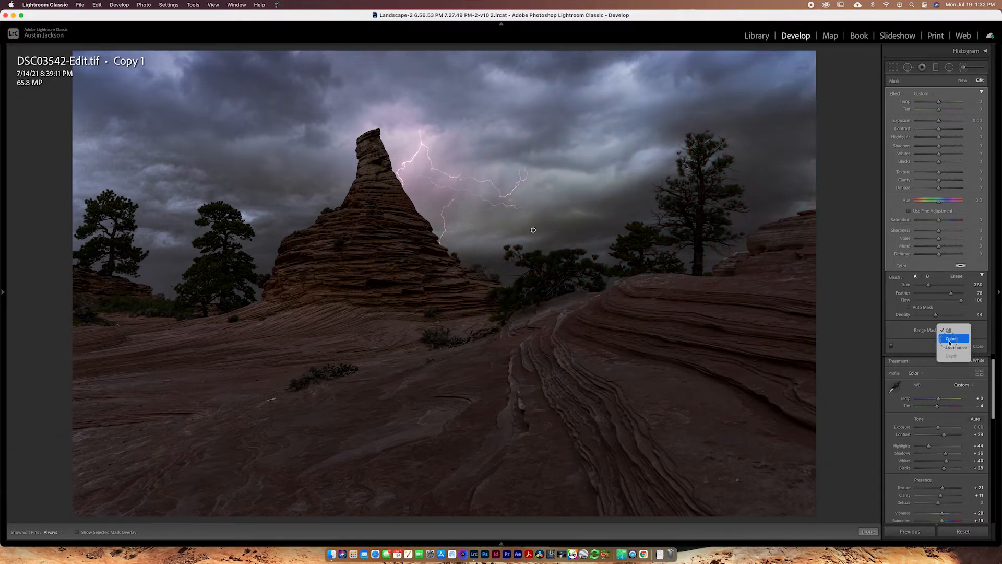
left_click(950, 339)
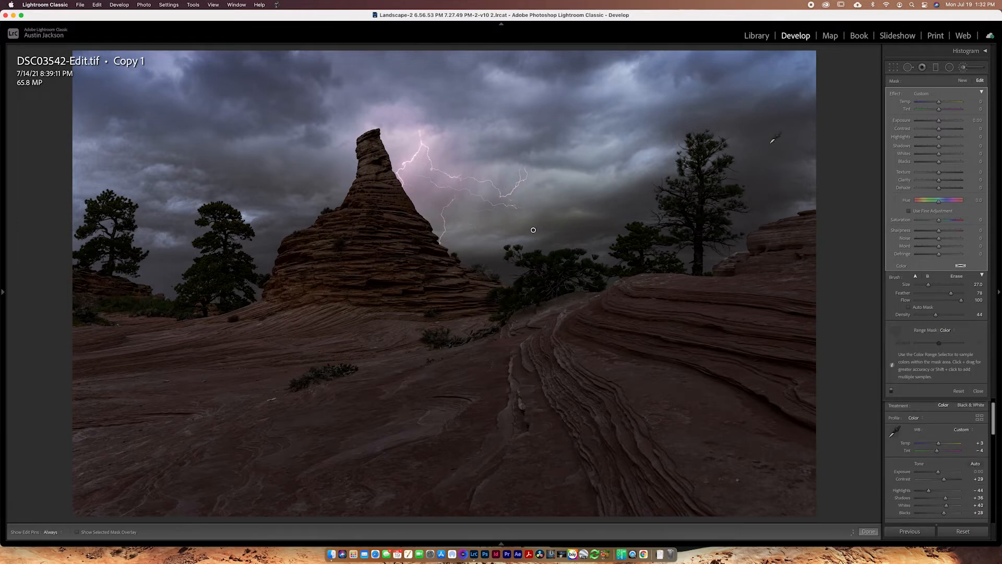
left_click(770, 176)
left_click(116, 533)
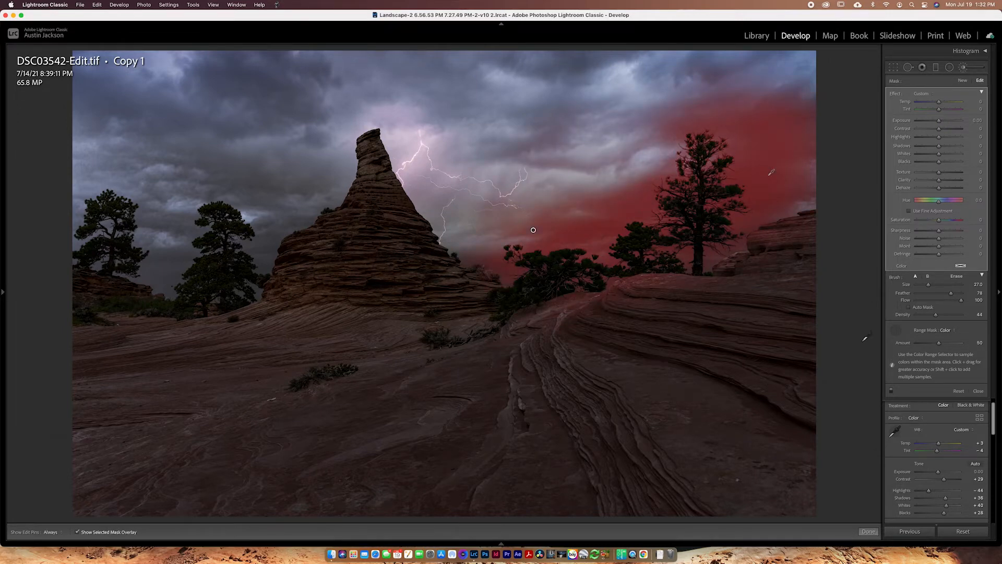
left_click_drag(939, 343, 923, 347)
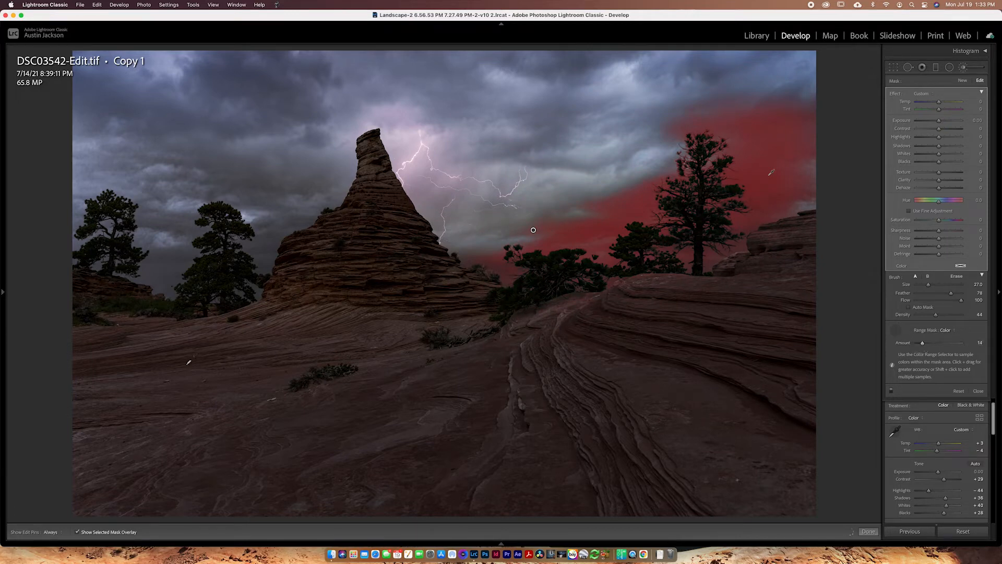
left_click(93, 532)
Step: Tint the brushed dark clouds a soft, low-saturation blue
left_click(963, 265)
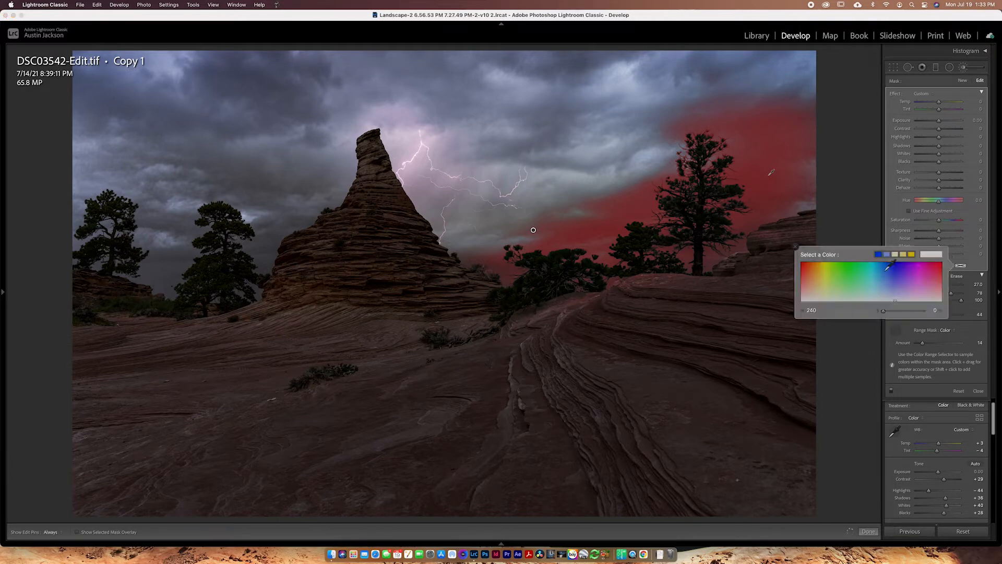
left_click_drag(899, 266, 895, 264)
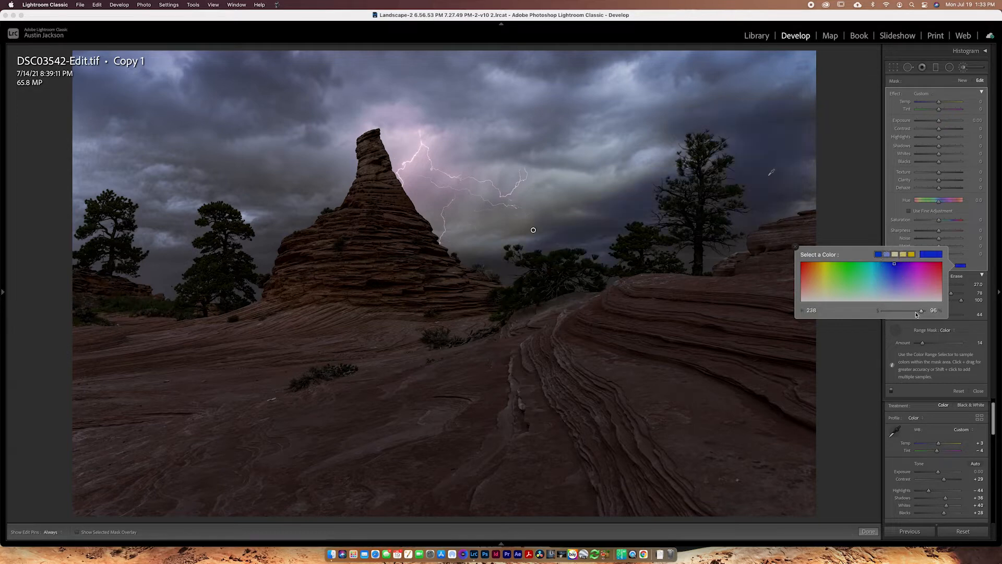
left_click_drag(922, 312, 903, 314)
left_click_drag(902, 315, 900, 315)
left_click_drag(900, 315, 898, 316)
left_click_drag(895, 285, 890, 287)
left_click_drag(889, 287, 891, 286)
left_click(795, 248)
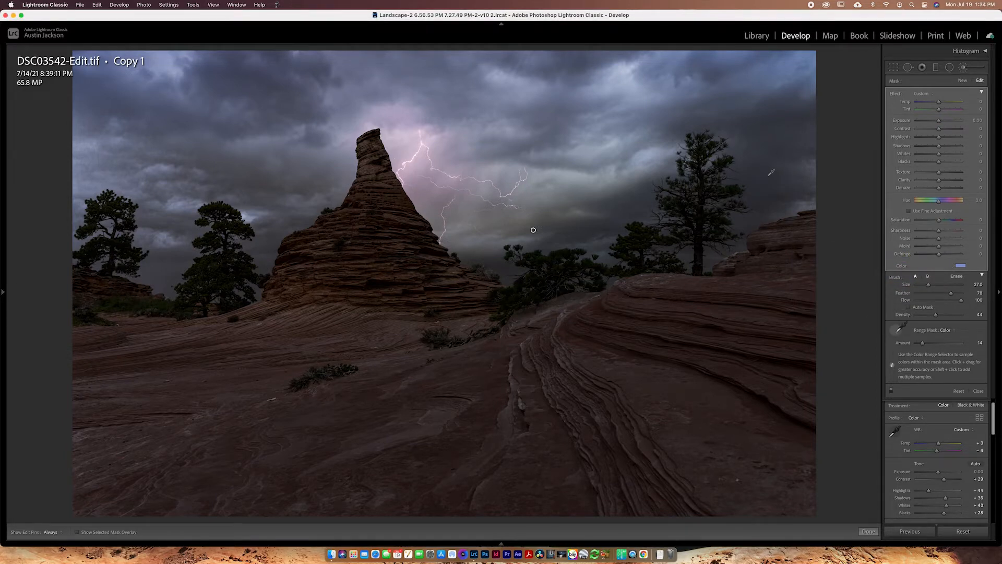
Step: Put away the color range selector and reduce the brush size to 14
left_click(899, 328)
key("[")
key("[")
key("[")
key("[")
key("[")
key("[")
key("[")
key("[")
key("[")
key("[")
key("[")
key("[")
key("[")
Step: Compare the cloud tint without the edit pins by switching the brush adjustments off and on
key("h")
key("h")
left_click(892, 391)
left_click(893, 391)
Step: Start a new brush mask and paint over the sky just right of the rock tower, below the lightning
left_click(962, 81)
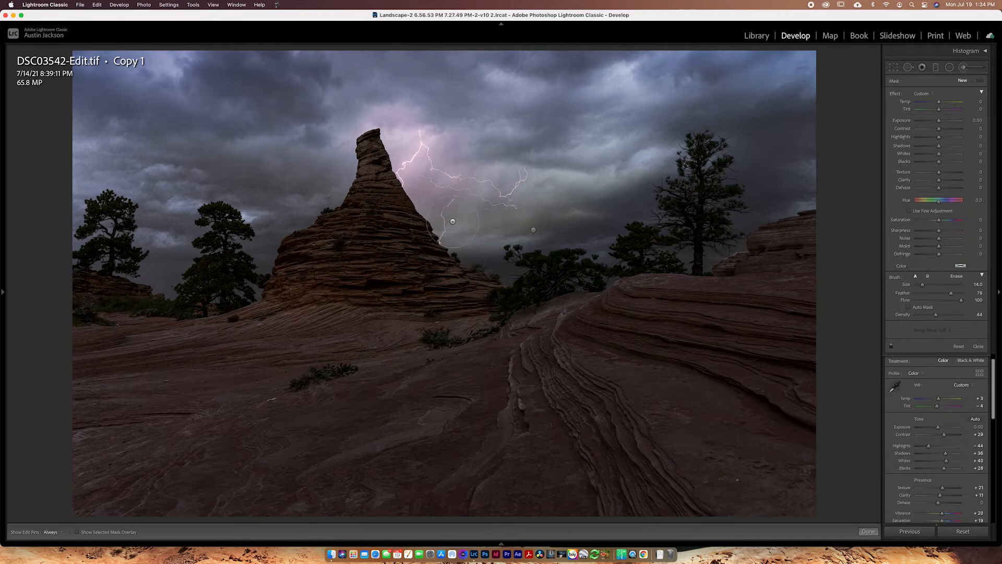
key("h")
left_click_drag(430, 215, 453, 220)
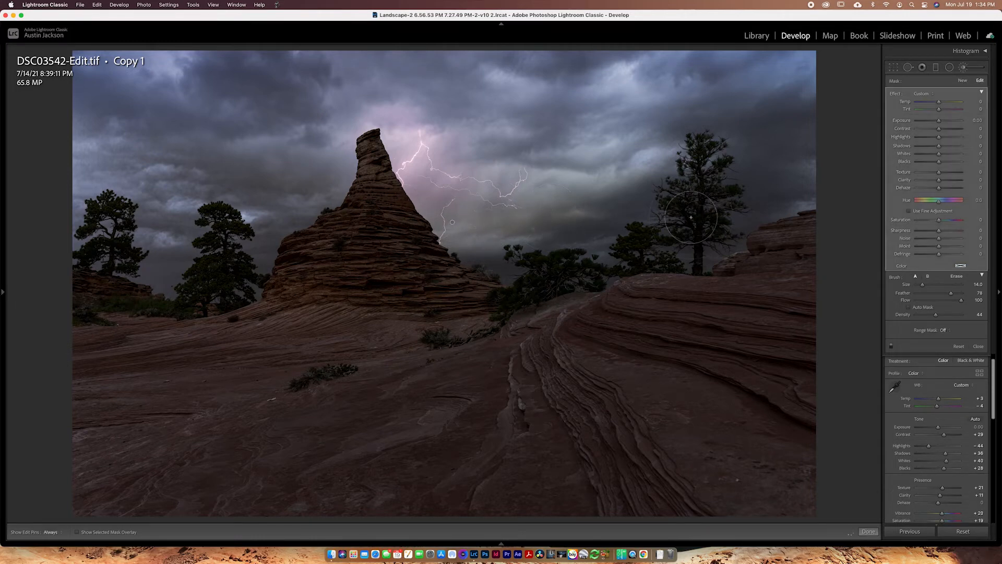
Step: Limit the new brush mask with a Color range sampled from the clouds below the lightning, and reduce its amount to under 10
left_click(946, 330)
left_click(948, 342)
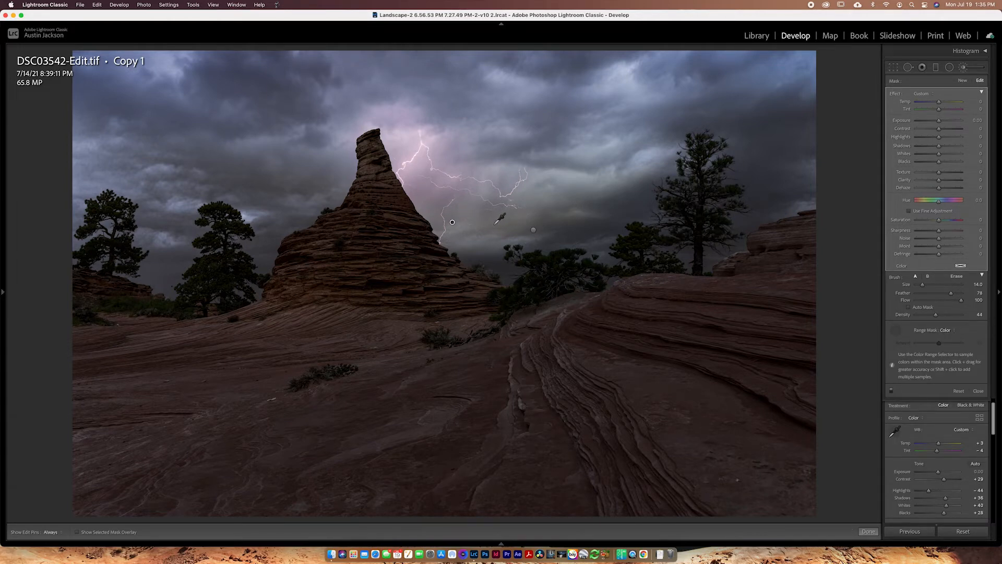
left_click(498, 224)
left_click(133, 533)
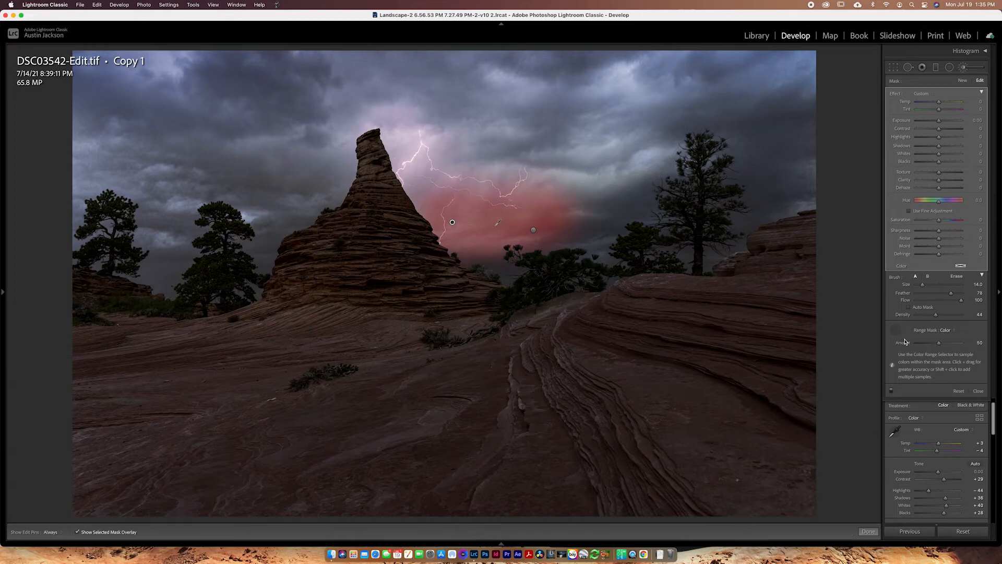
left_click_drag(939, 343, 929, 348)
mouse_move(929, 347)
left_mouse_down()
mouse_move(908, 348)
mouse_move(920, 347)
left_mouse_up()
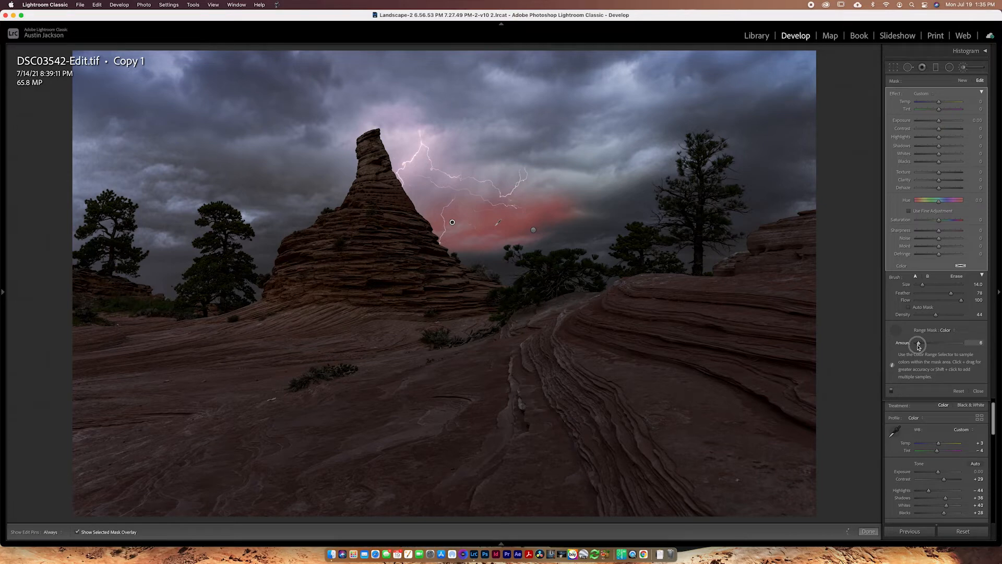
Step: Tint the brushed clouds below the lightning blue with hue 231 and saturation 24, and hide the mask overlay
left_click(959, 265)
left_click(893, 273)
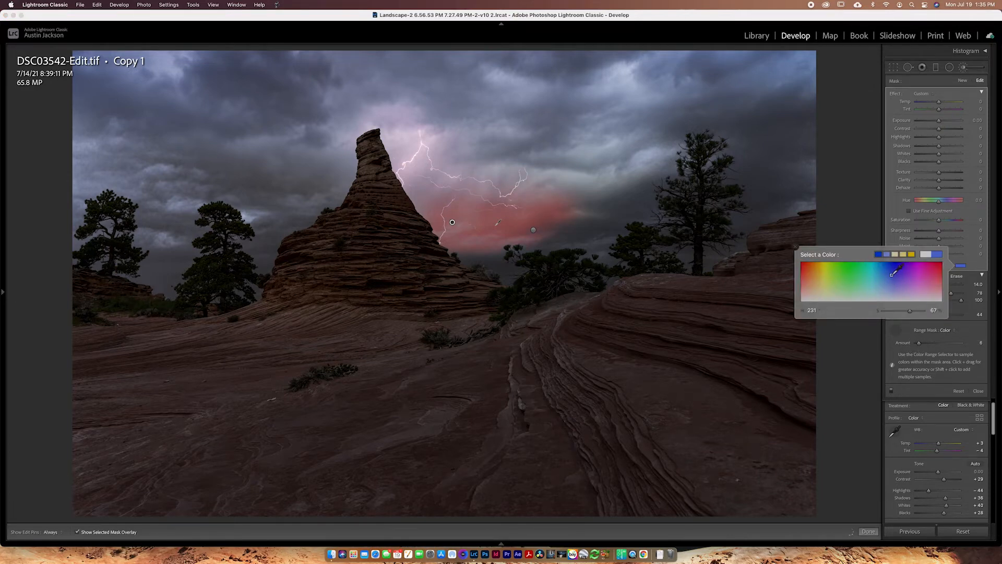
left_click(114, 533)
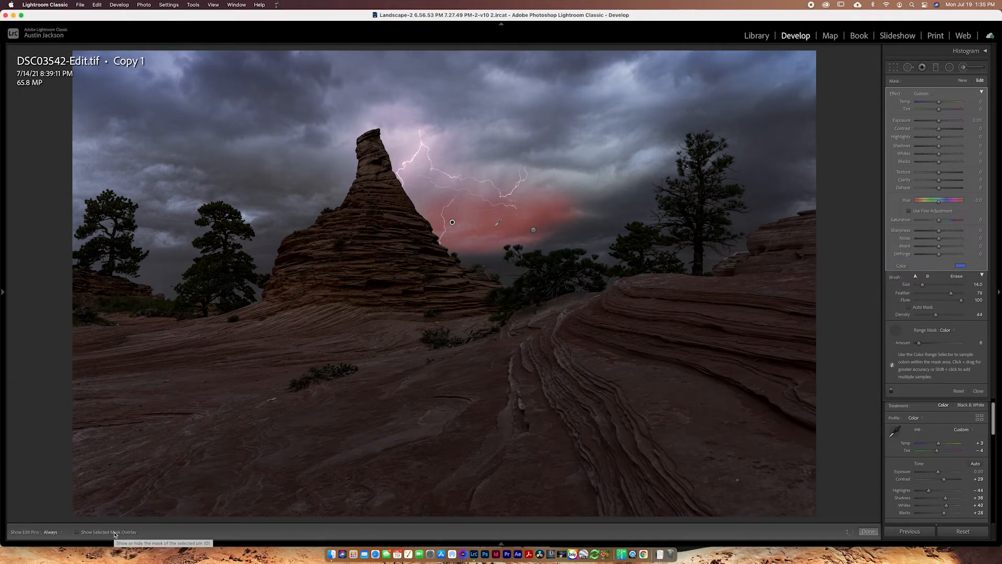
left_click(961, 266)
left_click_drag(910, 312, 893, 313)
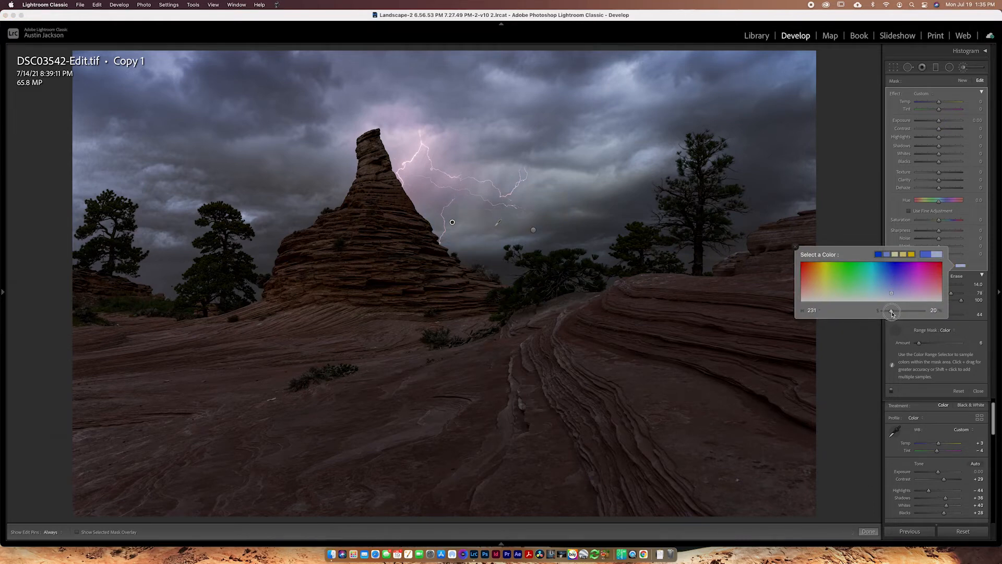
left_click_drag(893, 313, 894, 314)
left_click(795, 246)
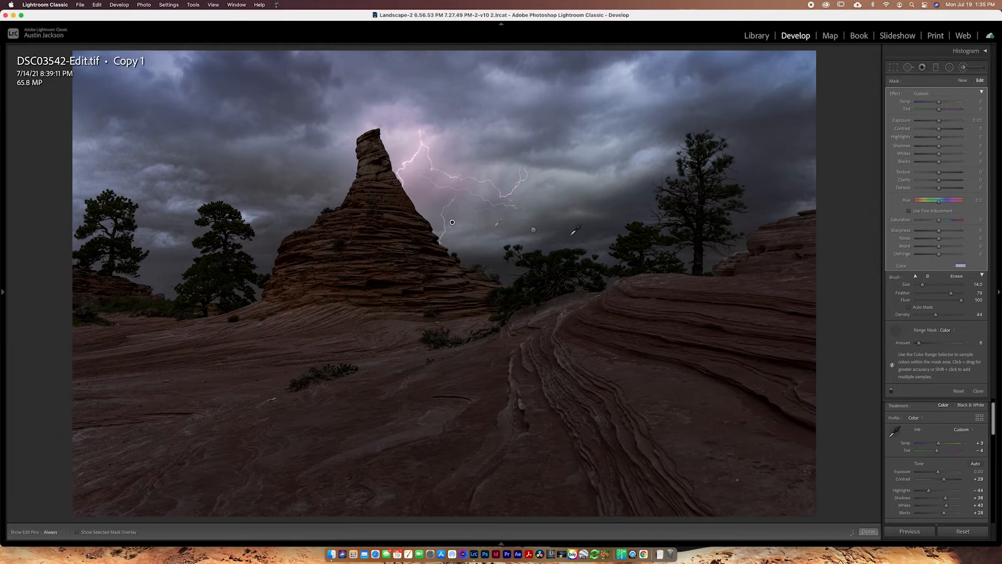
Step: Delete the brush mask below the lightning to view the sky without it, and undo the deletion
left_click(896, 331)
key("Delete")
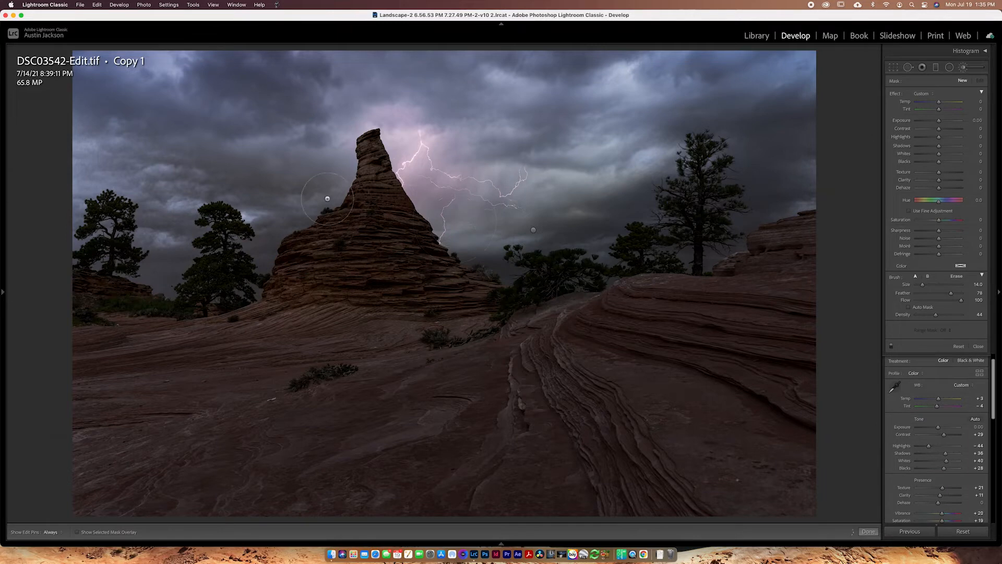
key("super+z")
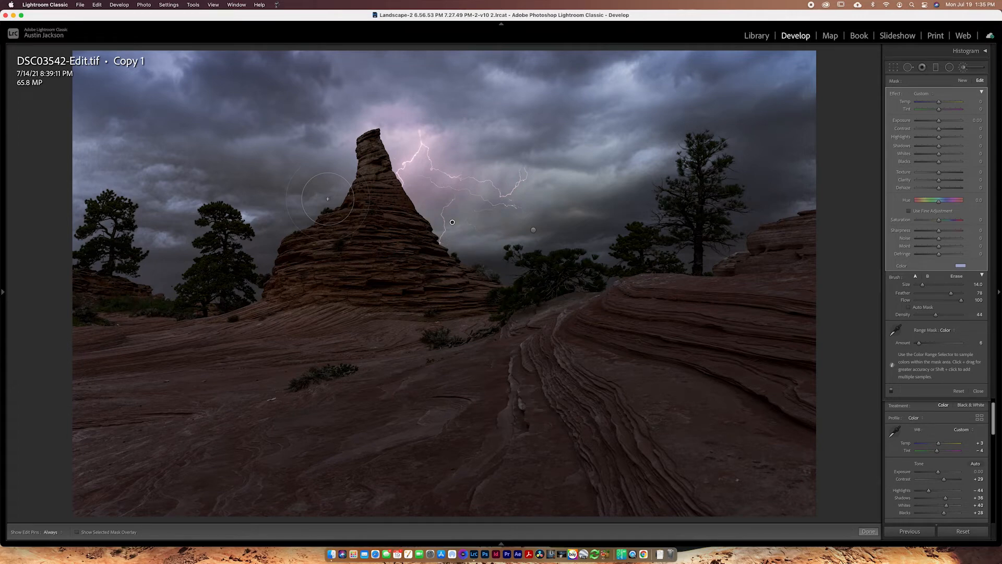
Step: Slightly lower the saturation of the blue tint below the lightning and compare the brush adjustments off and on
left_click(963, 265)
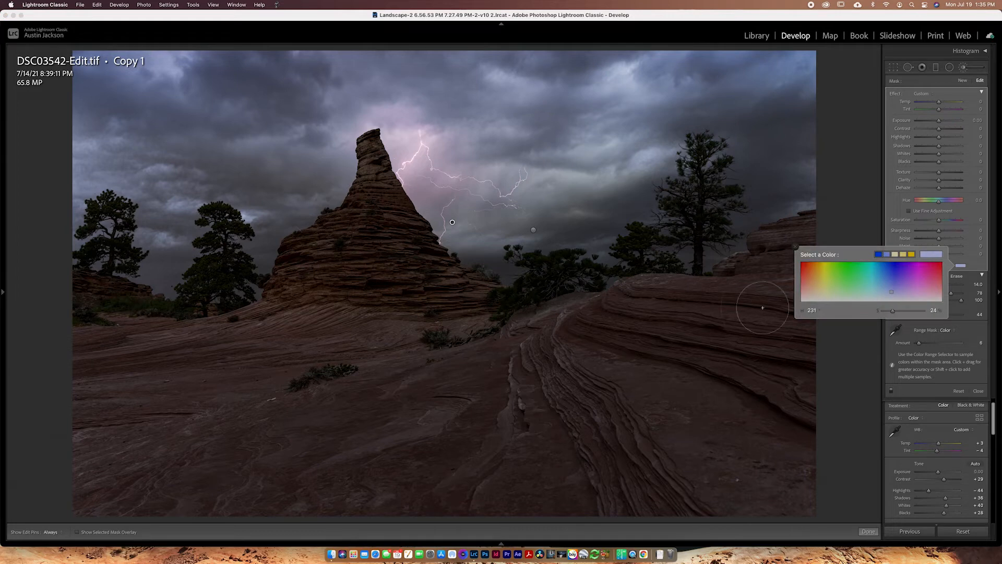
left_click_drag(892, 311, 890, 315)
left_click(795, 246)
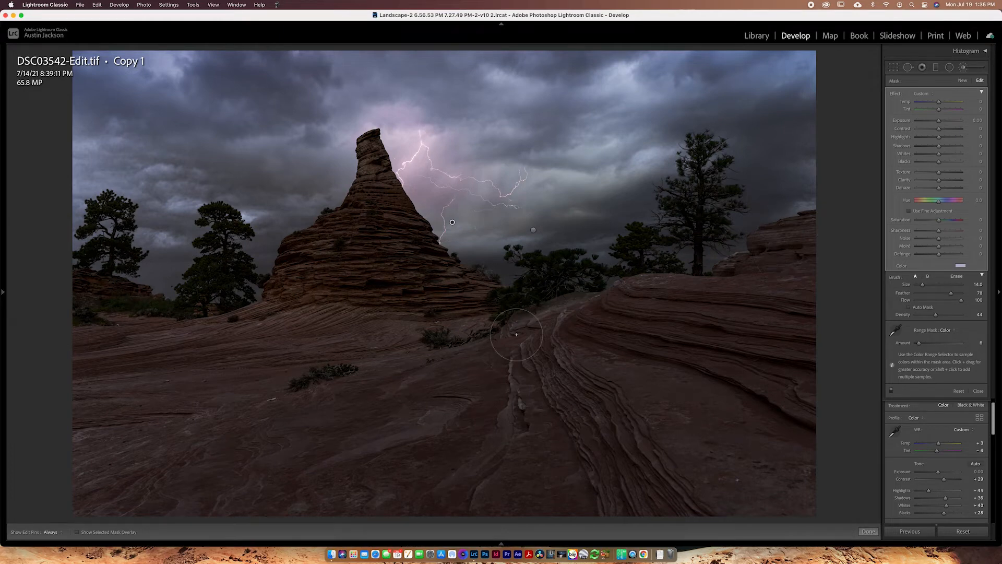
left_click(892, 392)
left_click(893, 391)
Step: Darken the rock foreground from the left edge with a new brush mask, using feather 100 and exposure -1.14
left_click(961, 82)
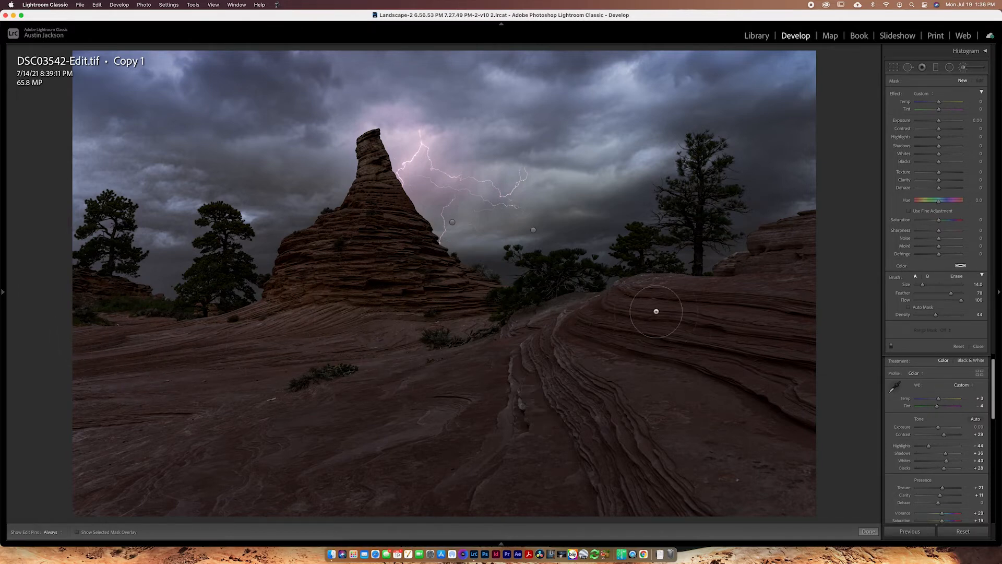
left_click_drag(939, 120, 937, 125)
left_click(960, 293)
key("h")
key("h")
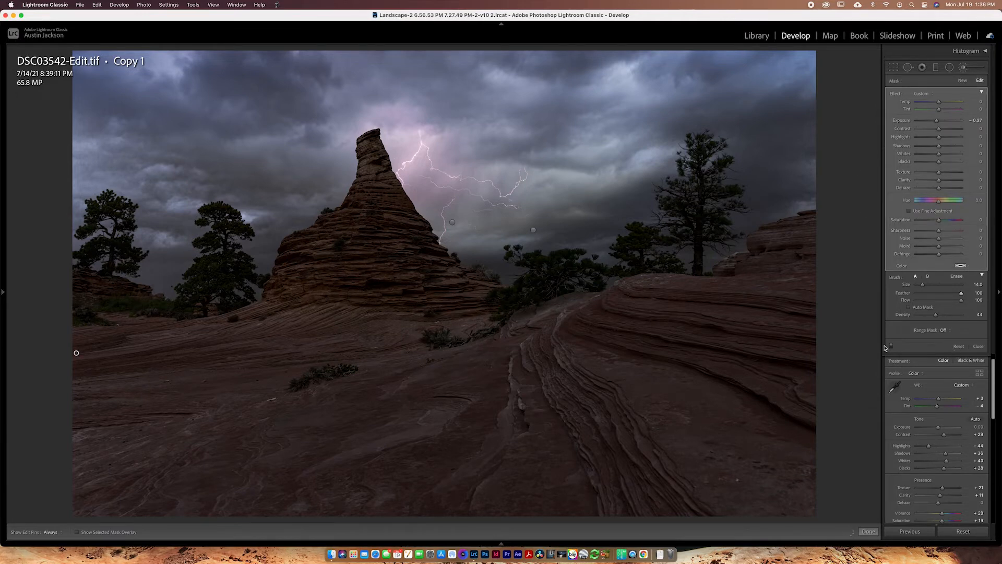
left_click_drag(937, 125, 934, 126)
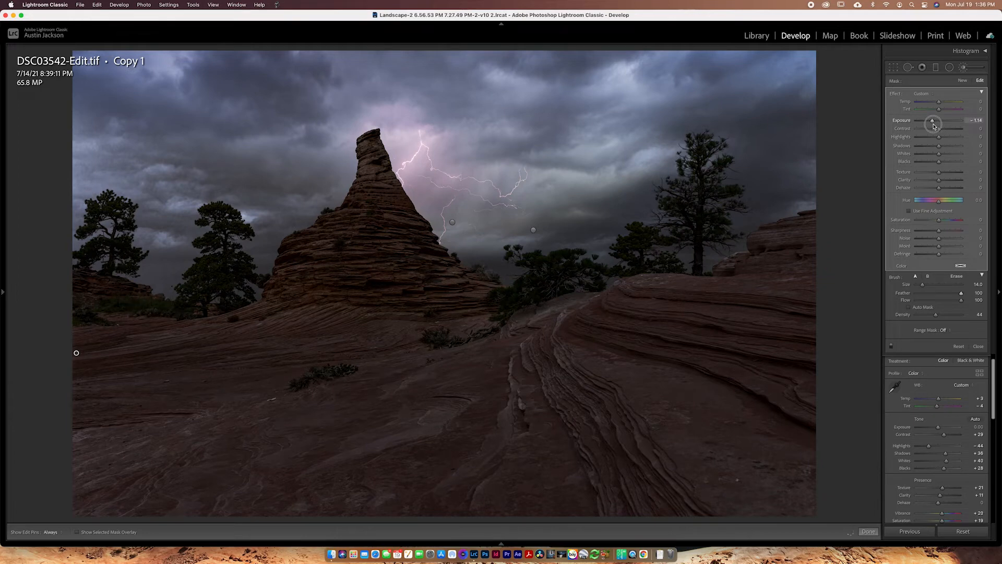
Step: Ease the left-edge foreground brush to an exposure of -0.37 and set up a new brush mask with size 47.4
left_click_drag(934, 126, 938, 126)
left_click(963, 80)
scroll(539, 343, "up", 2)
left_click_drag(924, 285, 942, 293)
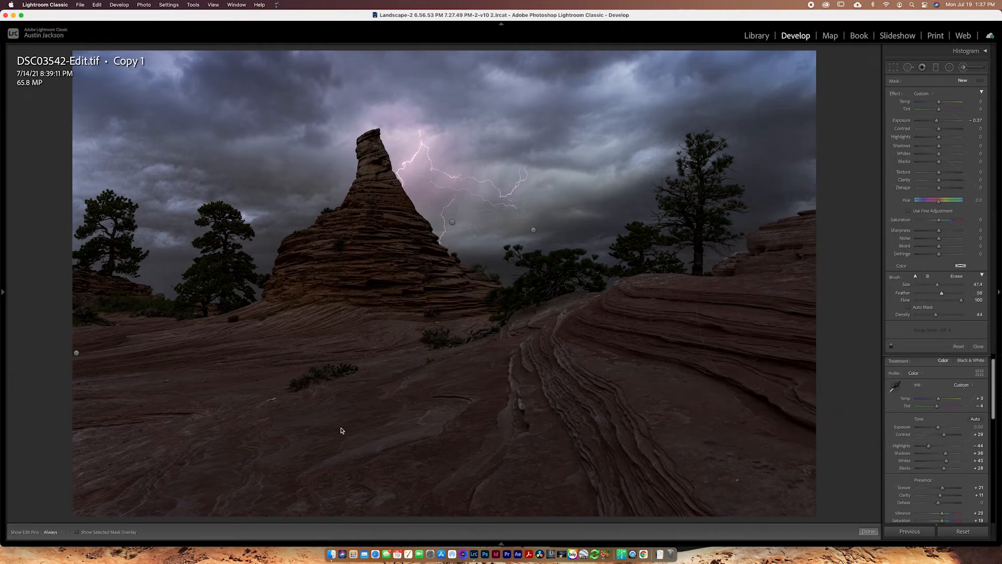
Step: Brush the new mask over the rock tower and the whole foreground, and show the mask overlay to check coverage
key("h")
key("h")
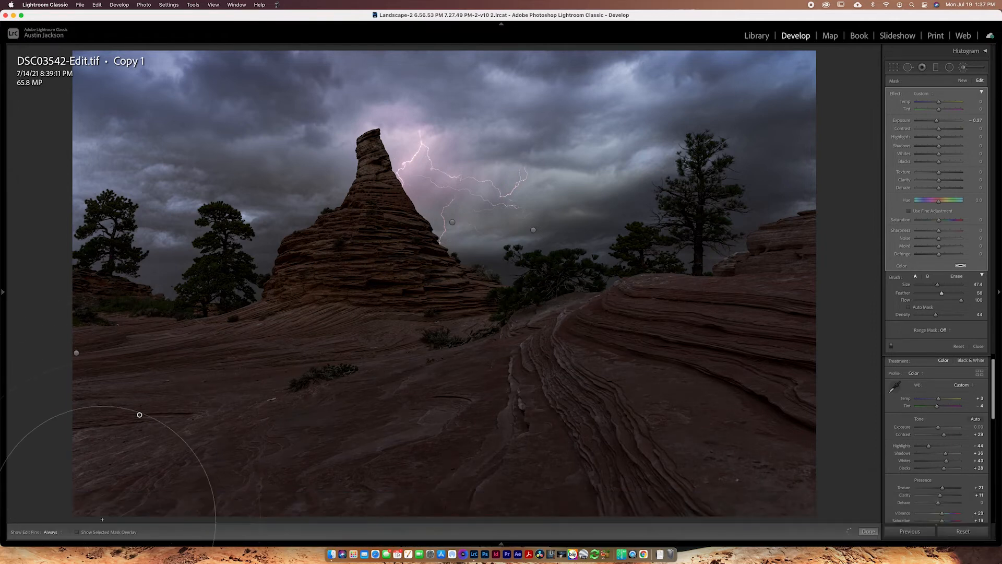
left_click(104, 533)
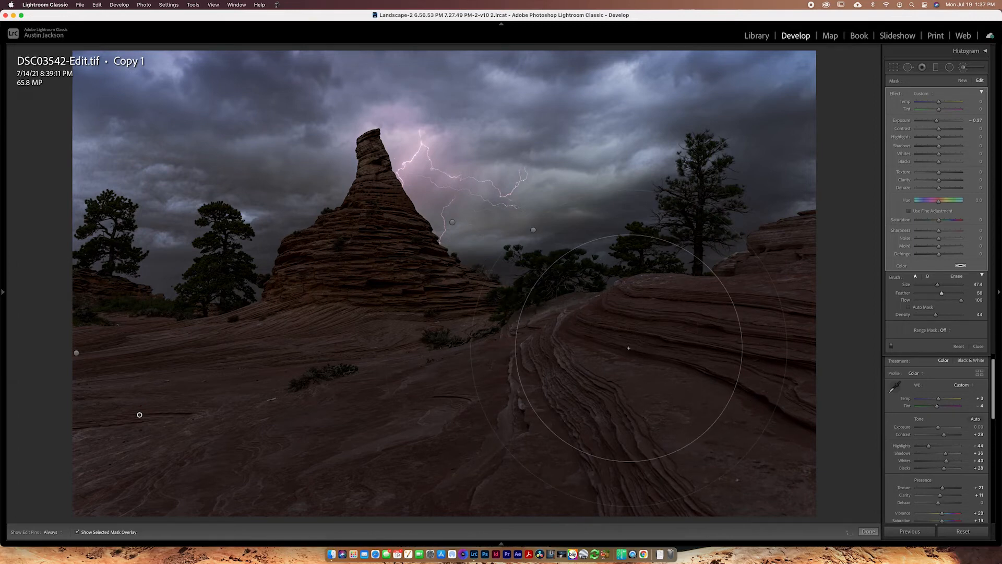
key("o")
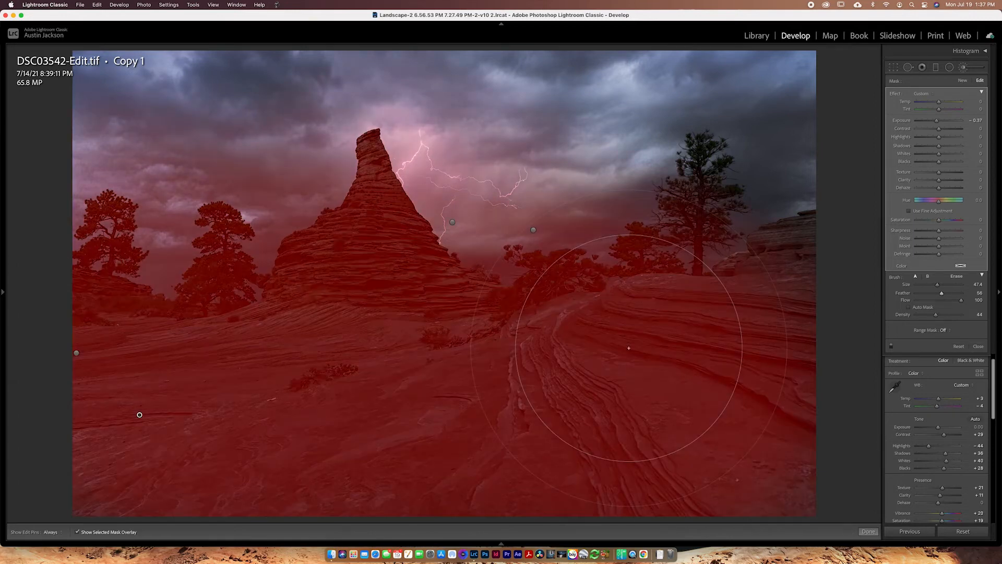
key("h")
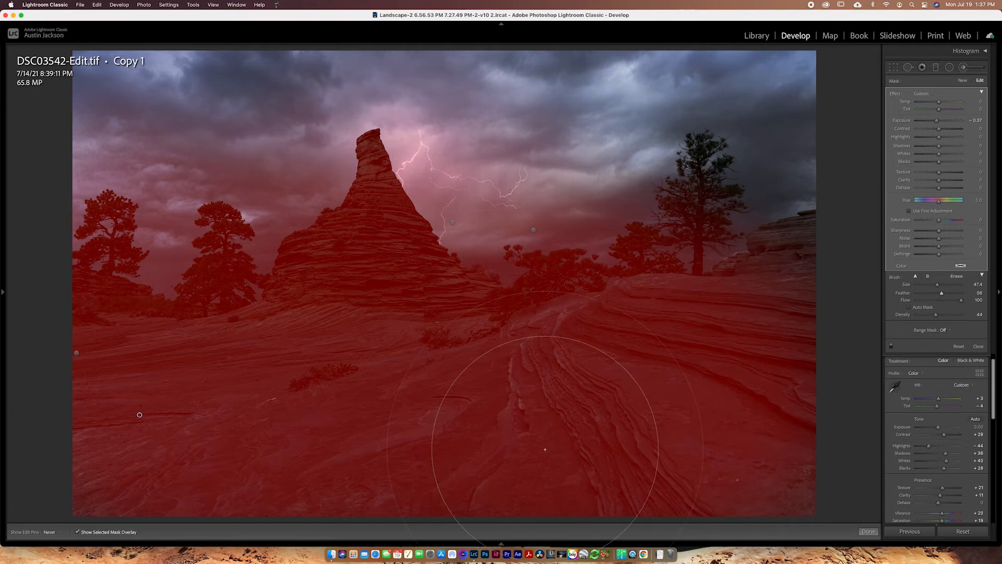
key("h")
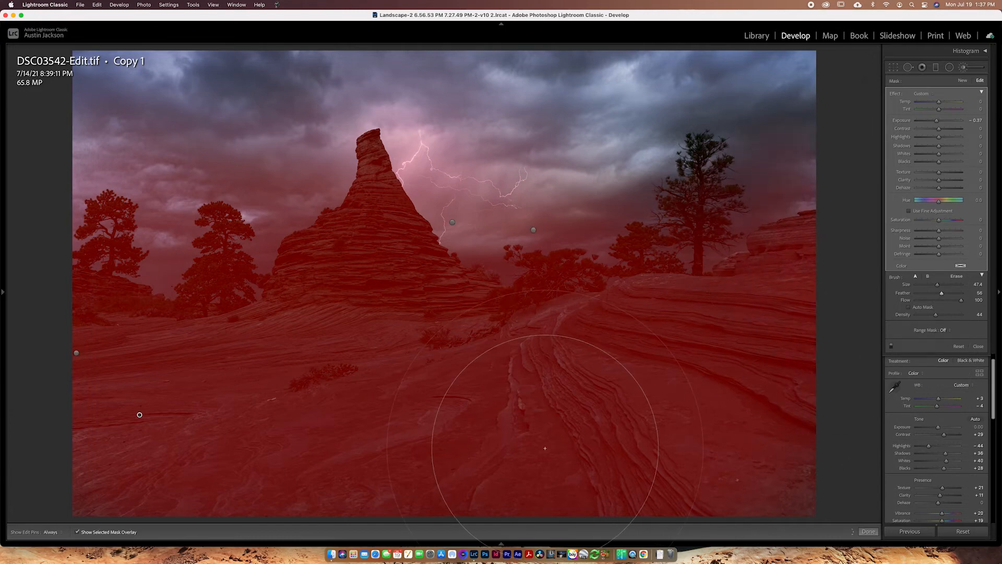
Step: Restrict the foreground brush with a Color range mask sampled from the red rock, set its amount to 31, and hide the overlay
left_click(944, 331)
left_click(946, 338)
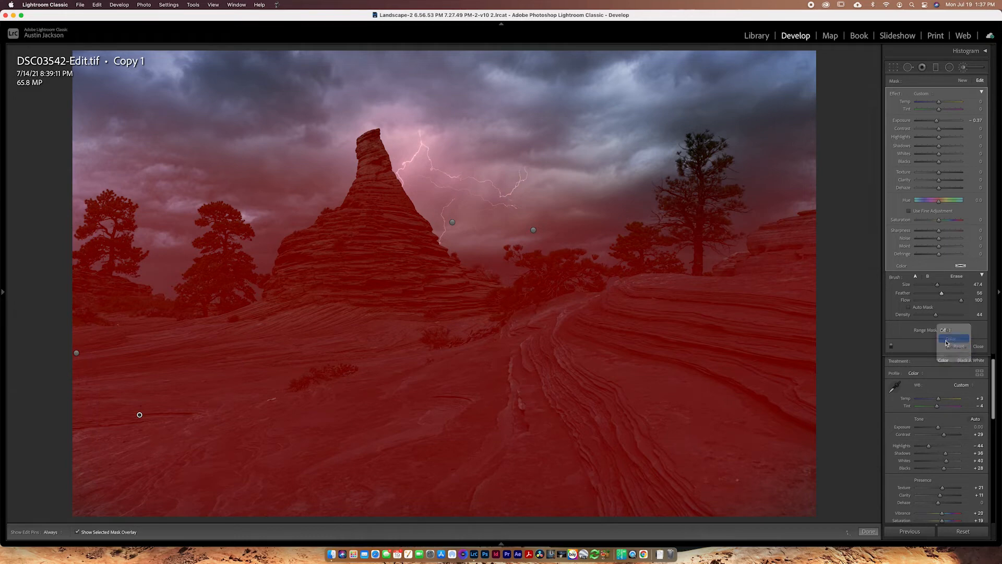
left_click(896, 330)
left_click(678, 420)
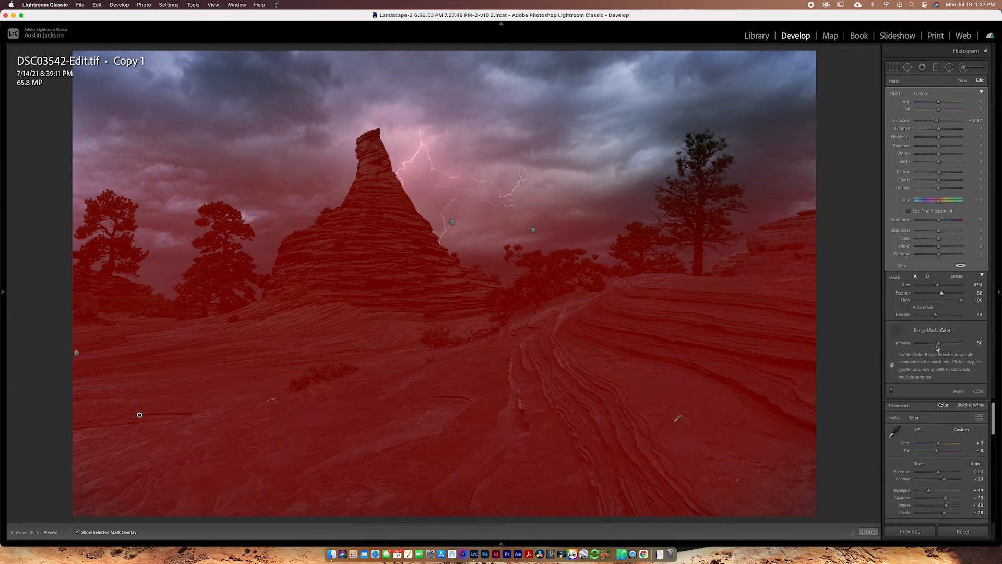
left_click_drag(938, 343, 932, 347)
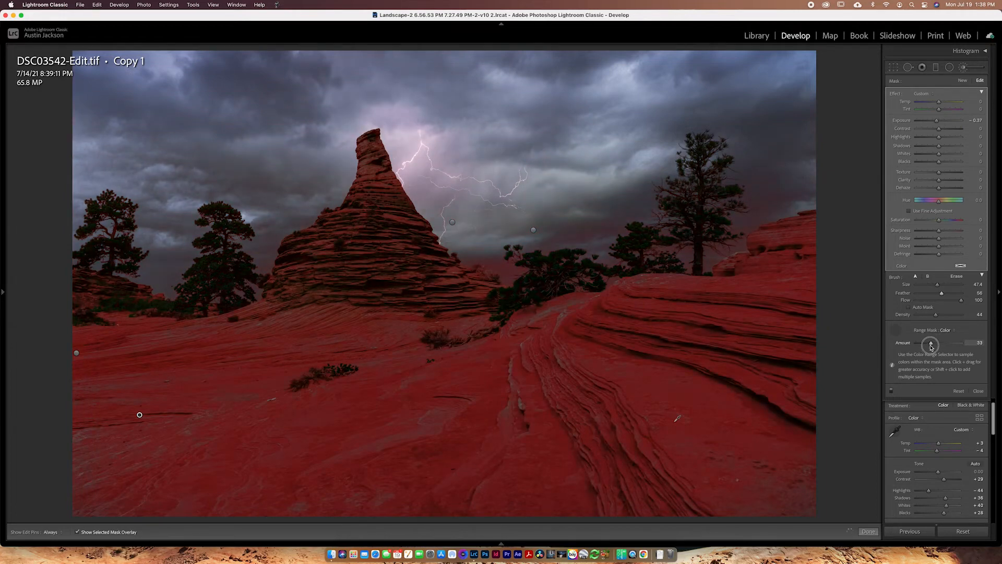
left_click_drag(932, 347, 934, 346)
left_click_drag(935, 347, 931, 348)
key("o")
left_click(896, 330)
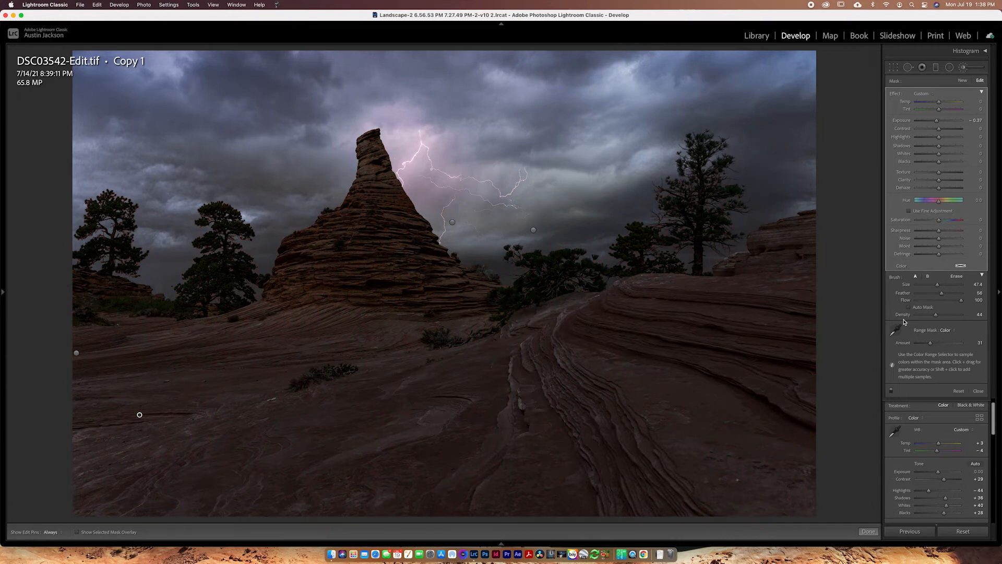
Step: Raise the foreground brush's saturation to 51 and tint the masked rock orange
left_click_drag(949, 222, 951, 222)
left_click(961, 267)
left_click(814, 266)
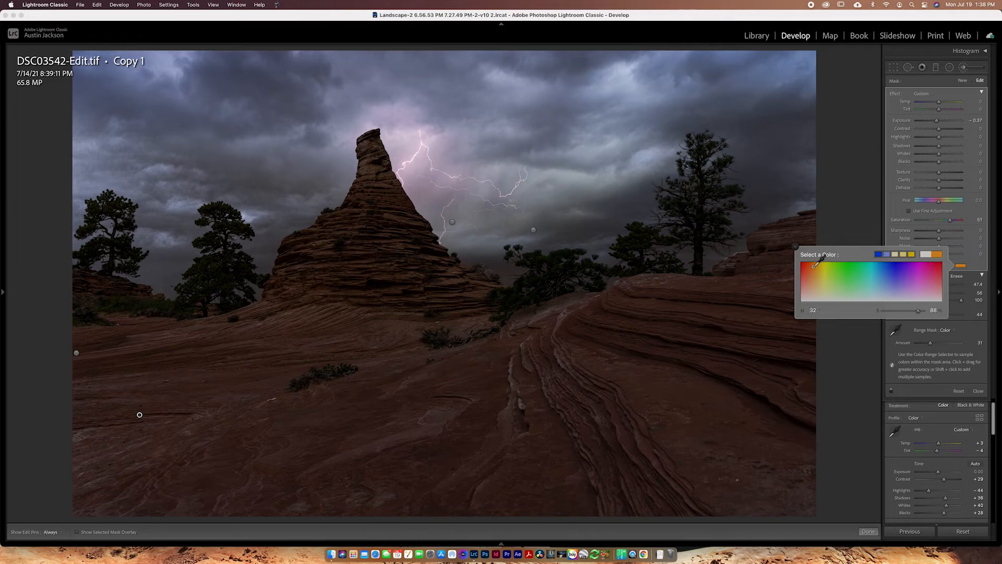
left_click(817, 264)
left_click(817, 264)
Step: Readjust the Color range amount of the foreground brush and set its exposure to 0
left_click_drag(931, 344, 937, 344)
left_click_drag(937, 344, 955, 345)
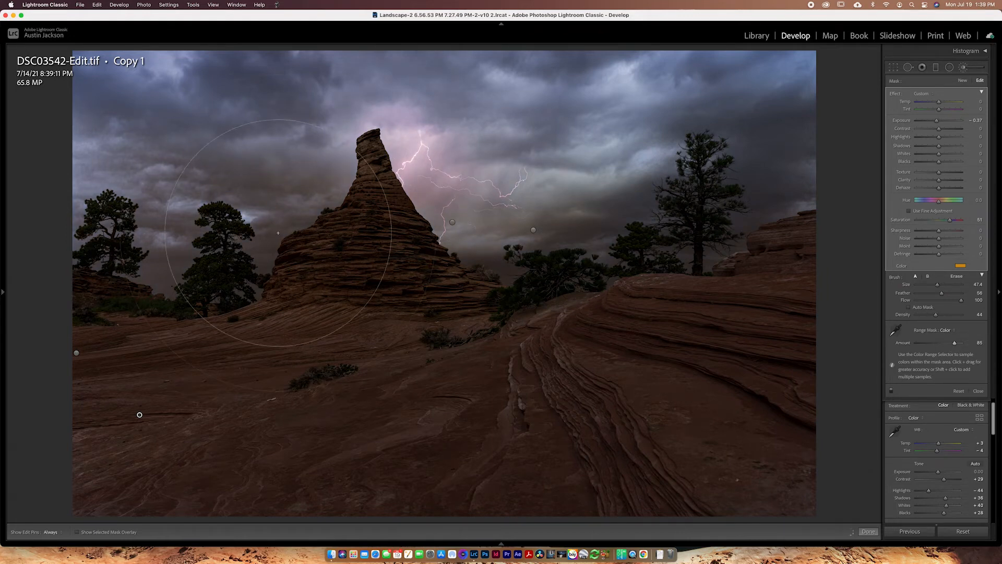
left_click_drag(949, 344, 934, 347)
left_click(972, 120)
type("0")
Step: Raise the contrast and lower the shadows of the masked foreground rock
left_click(976, 128)
left_click_drag(939, 129, 946, 131)
left_click_drag(946, 132, 947, 132)
mouse_move(940, 154)
left_mouse_down()
mouse_move(951, 156)
mouse_move(935, 150)
left_mouse_up()
left_click_drag(935, 149, 918, 150)
left_click_drag(918, 150, 928, 151)
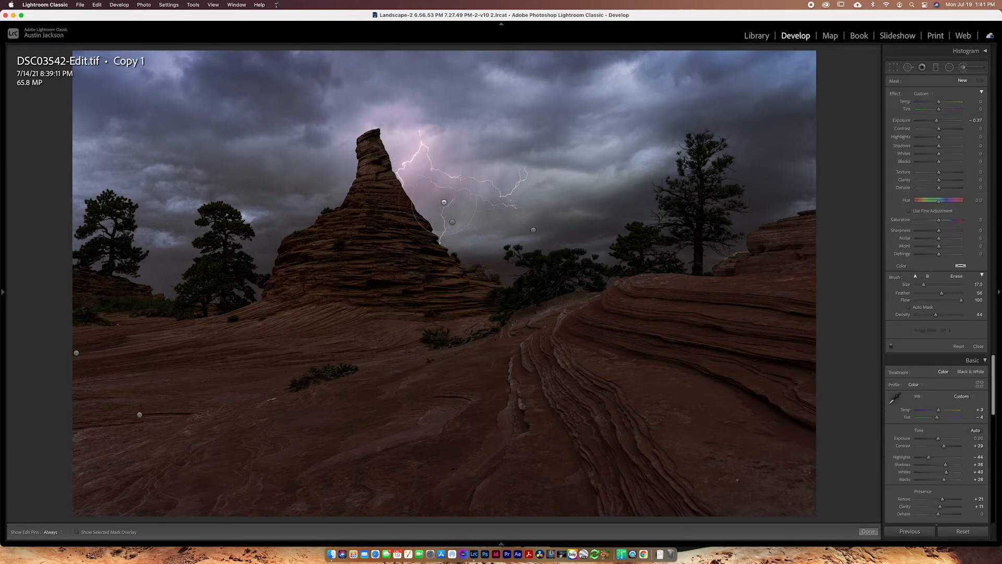
Step: Brush a new size 17 mask over the lightning area and set its range mask to Color
key("h")
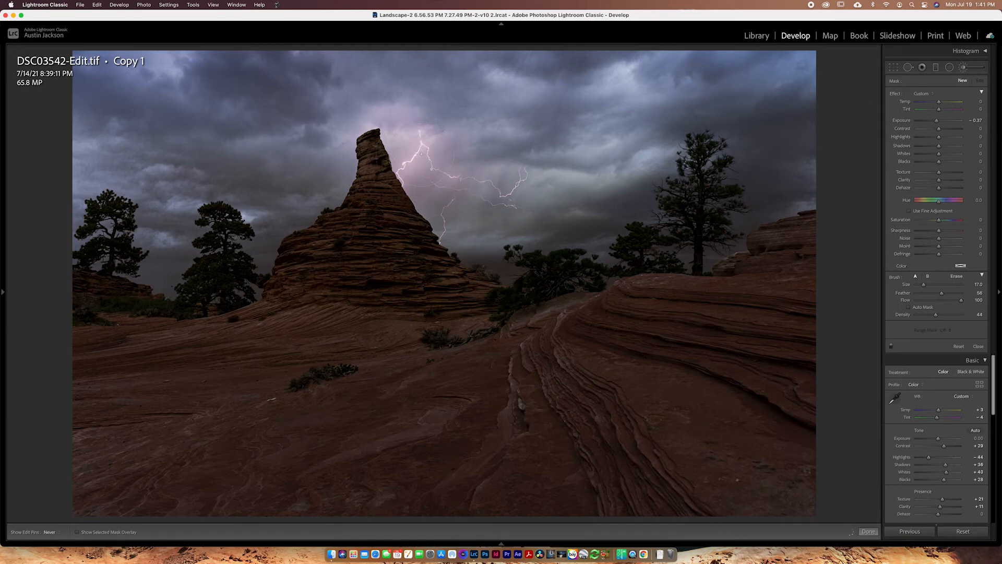
key("h")
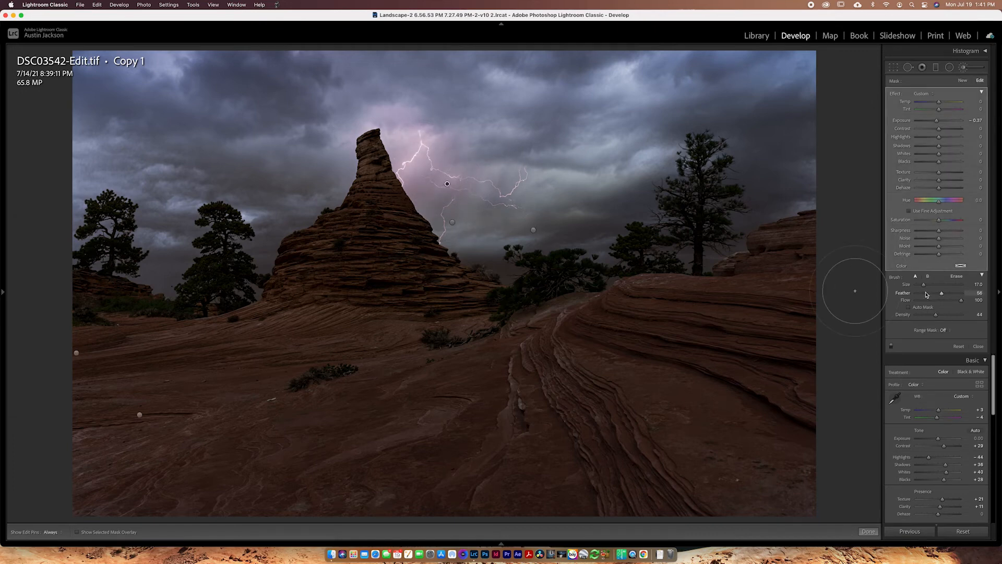
left_click(944, 330)
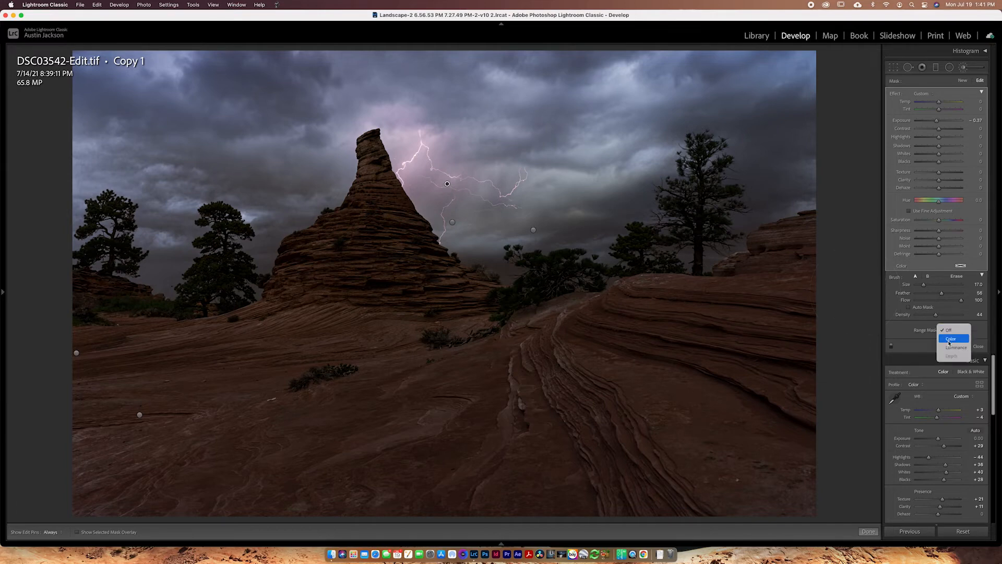
left_click(951, 340)
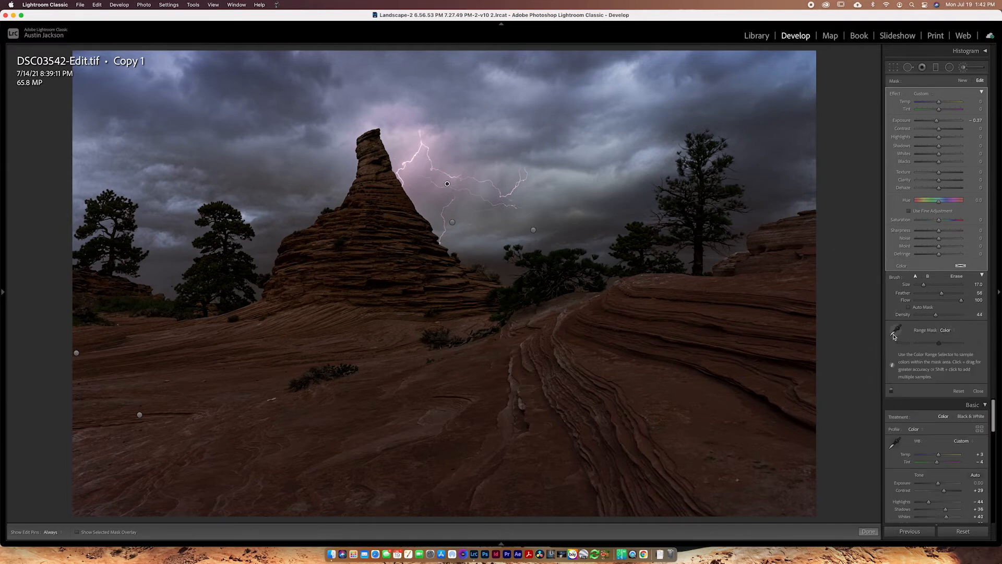
Step: Sample the main lightning bolt beside the rock tower for the Color range mask and show the mask overlay
key("z")
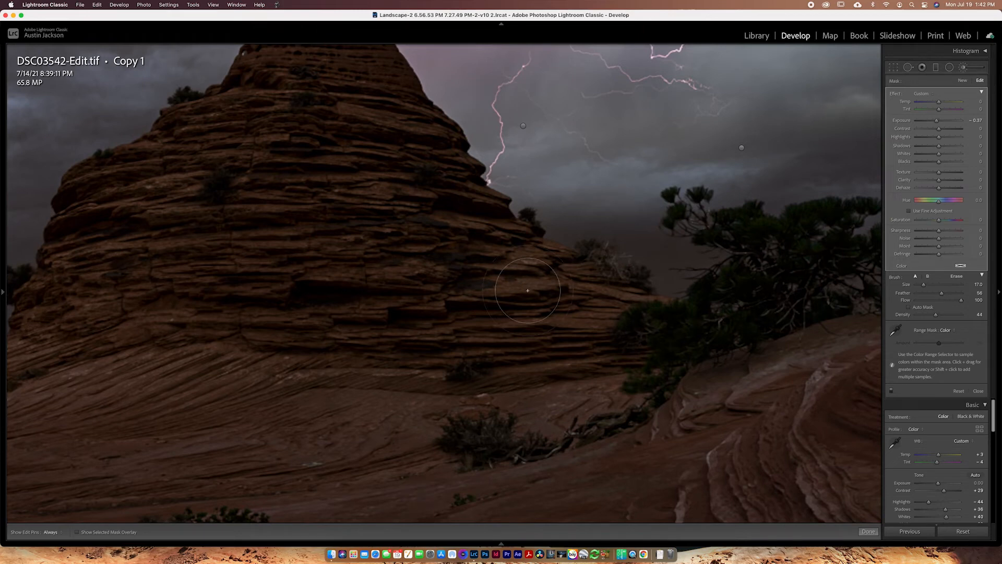
key("z")
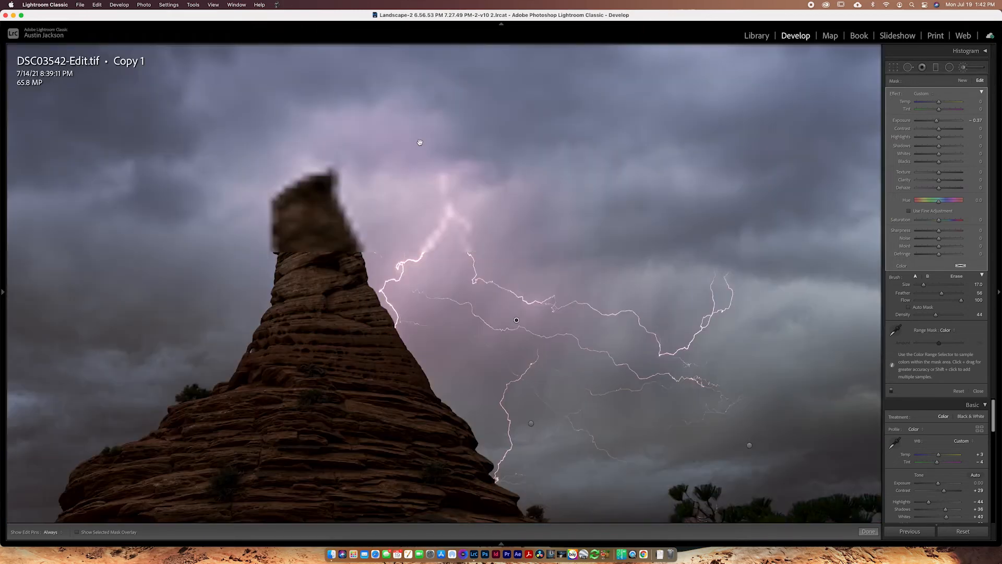
left_click(895, 330)
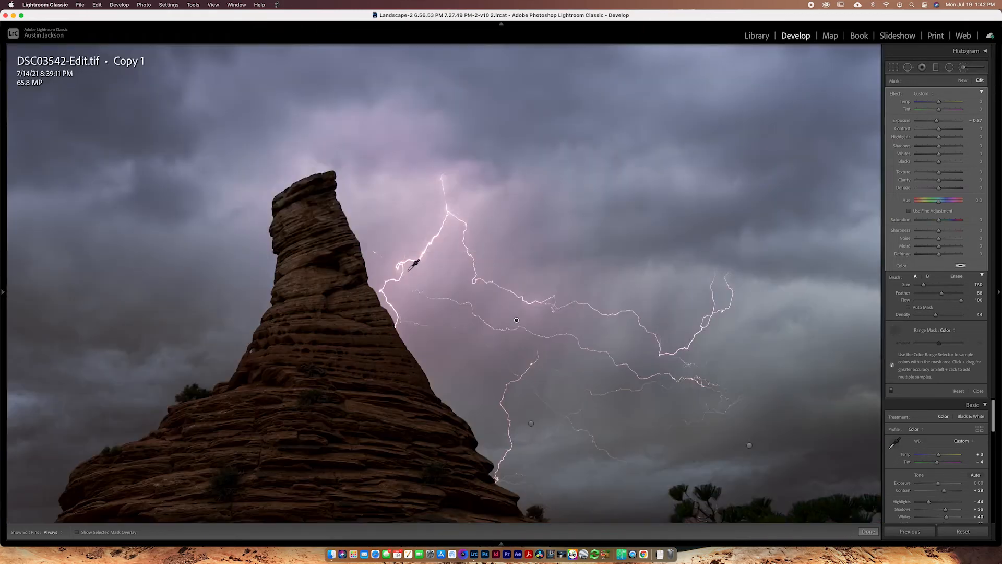
left_click(423, 257)
left_click(84, 533)
left_click(900, 327)
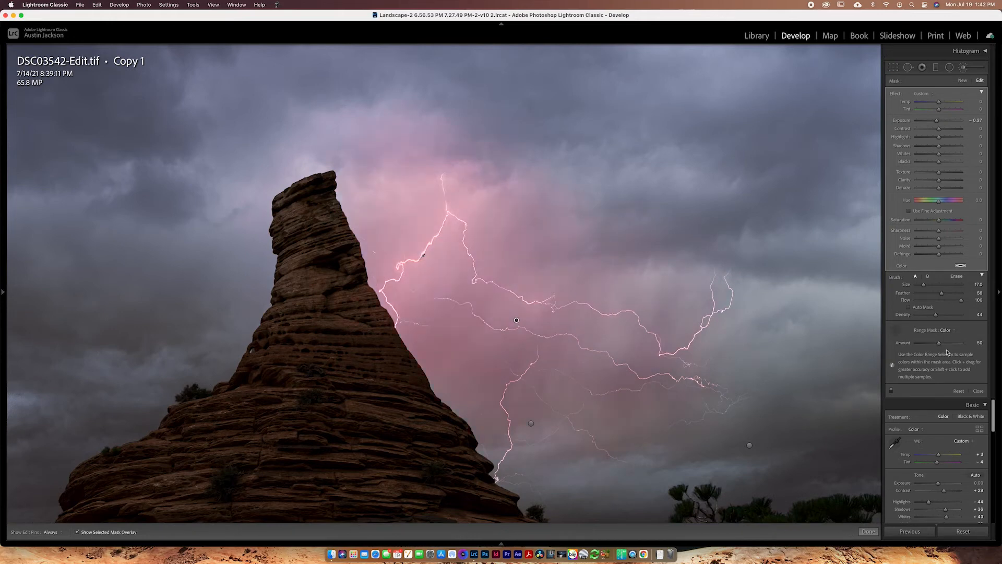
Step: Narrow the lightning mask's Color range amount to 14, then resample the colour at the far bolt and undo that sample
mouse_move(939, 344)
left_mouse_down()
mouse_move(900, 346)
mouse_move(920, 342)
left_mouse_up()
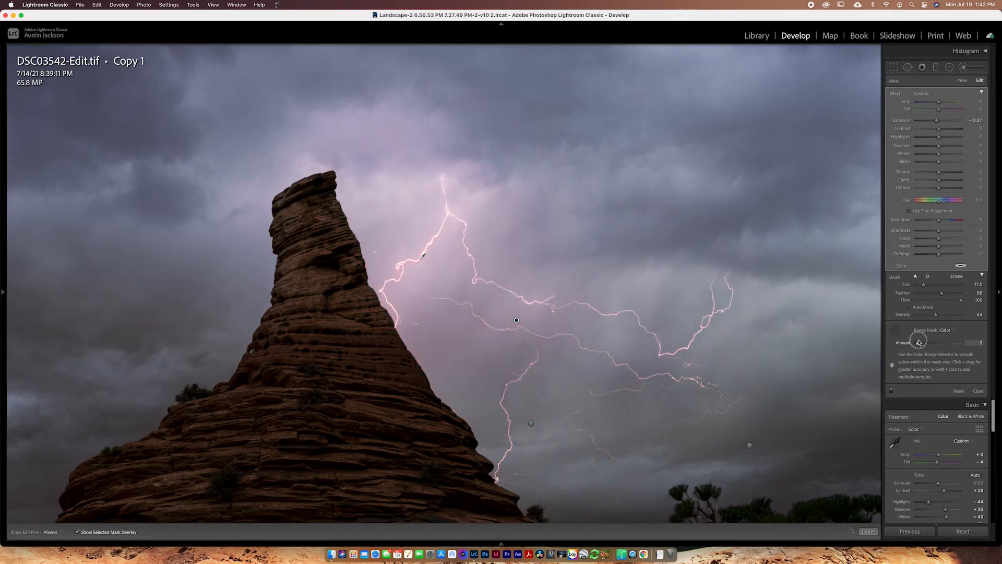
left_click_drag(919, 343, 924, 343)
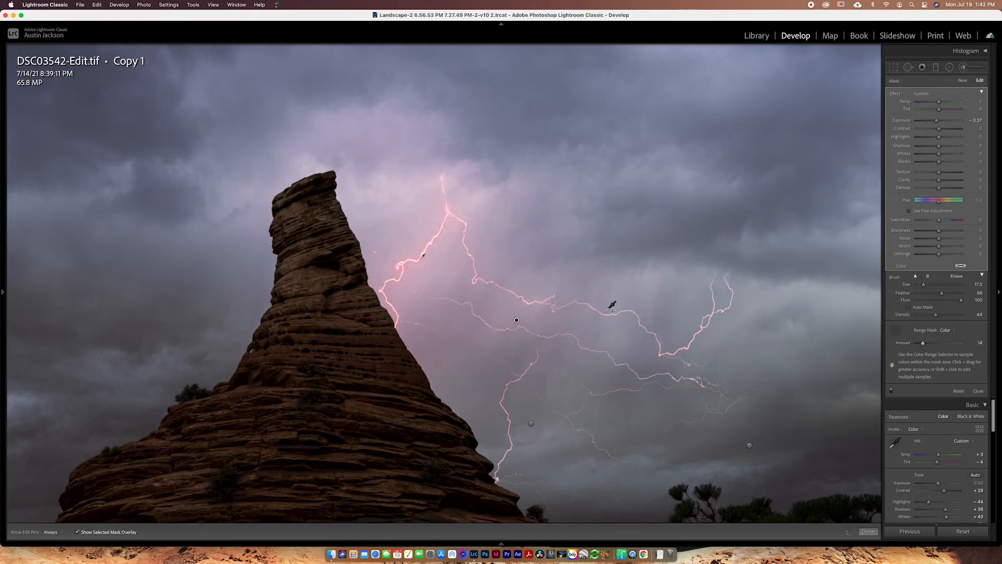
left_click(667, 350)
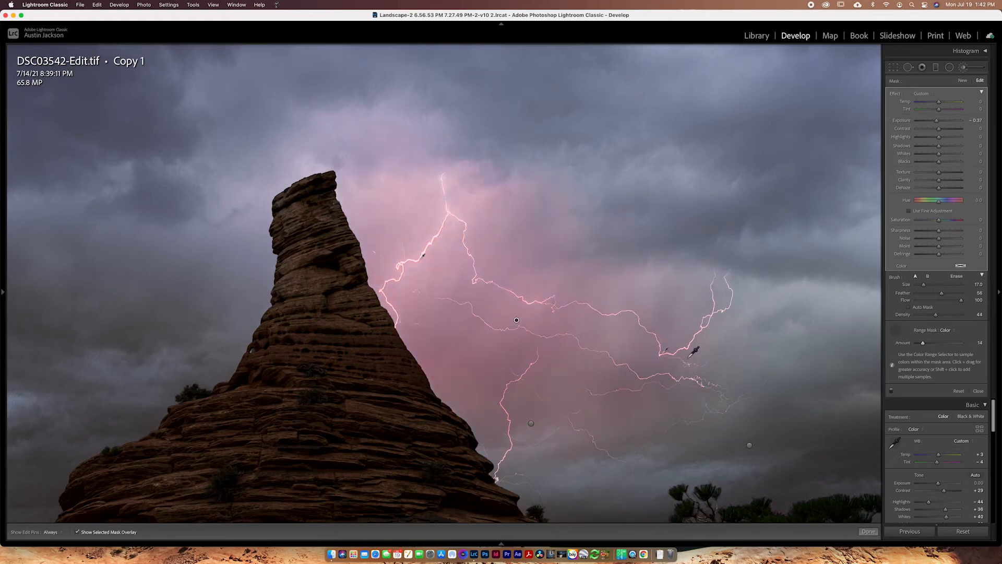
key("super+z")
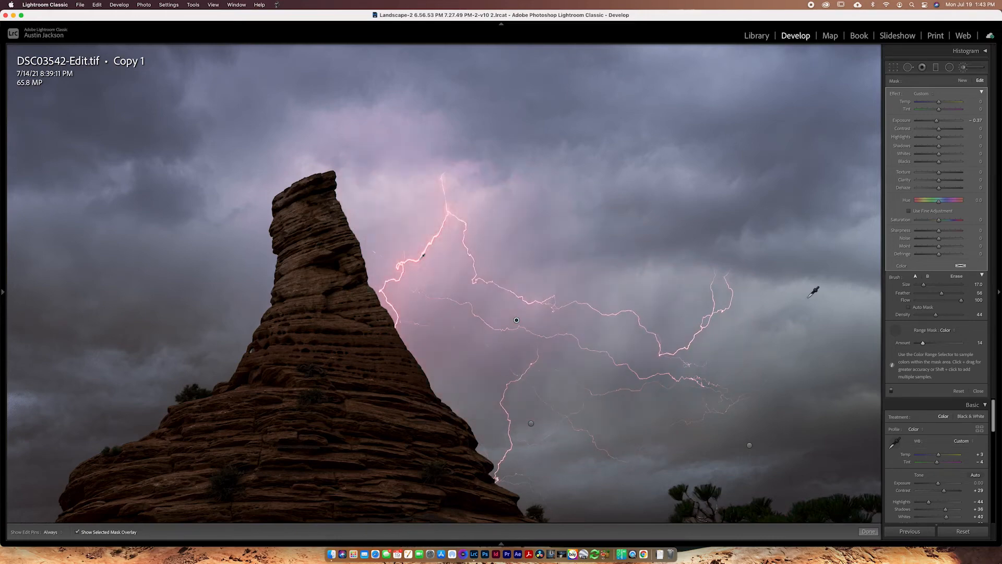
Step: Brighten the masked lightning with exposure 1.01, hide the mask overlay, and compare the brush adjustments off and on
key("z")
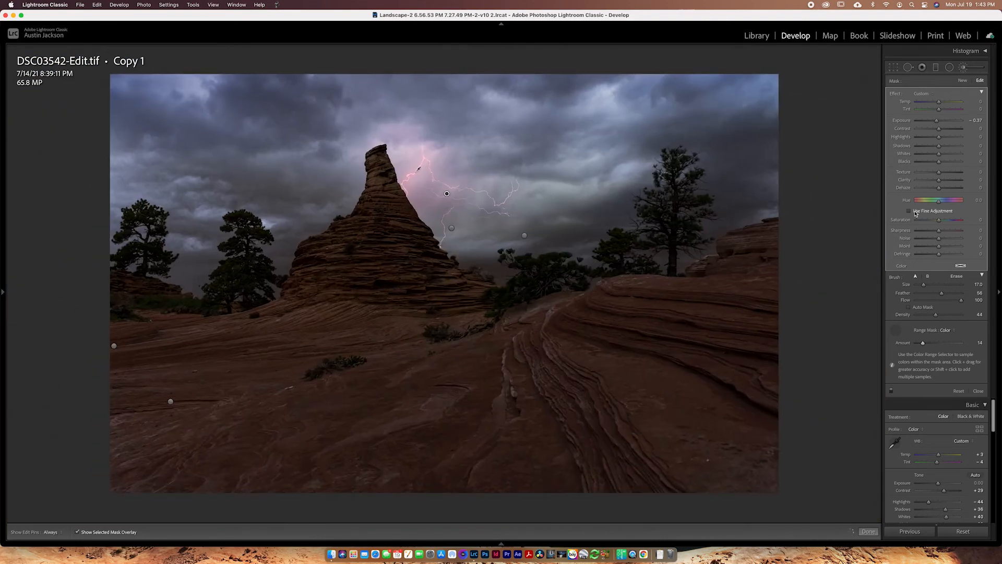
left_click(977, 121)
type("0")
key("Return")
left_click(107, 532)
mouse_move(940, 122)
left_mouse_down()
mouse_move(966, 131)
mouse_move(948, 129)
left_mouse_up()
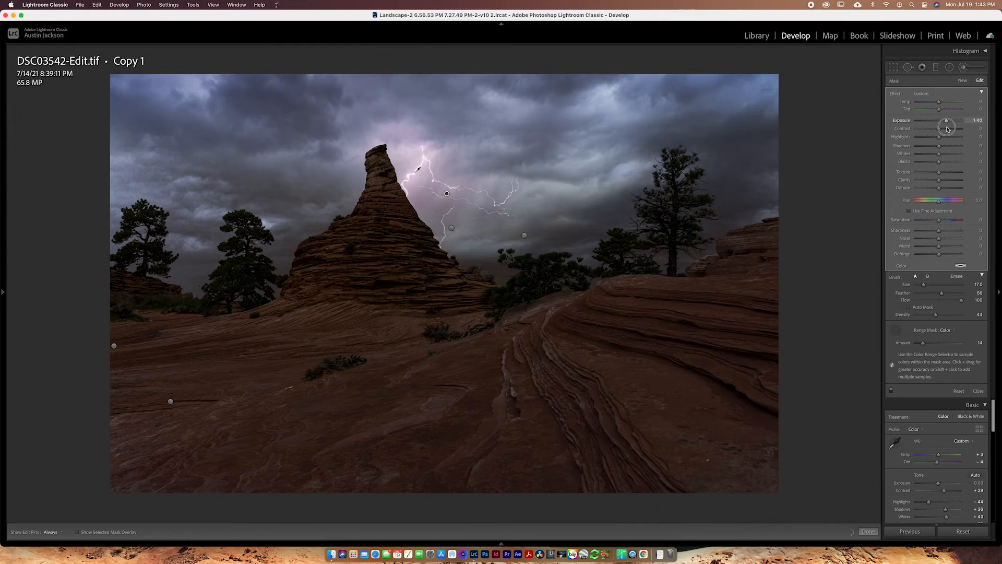
left_click_drag(949, 129, 946, 128)
left_click(891, 392)
left_click(891, 392)
Step: Brush a new mask with exposure 0 along the lightning and limit it with a Color range sampled from the surrounding glow
left_click(962, 80)
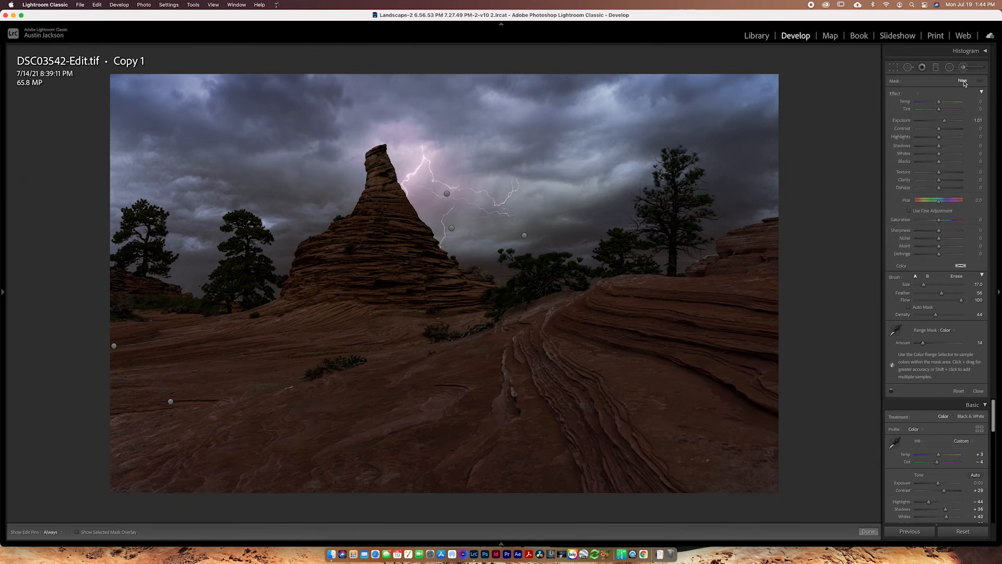
double_click(954, 124)
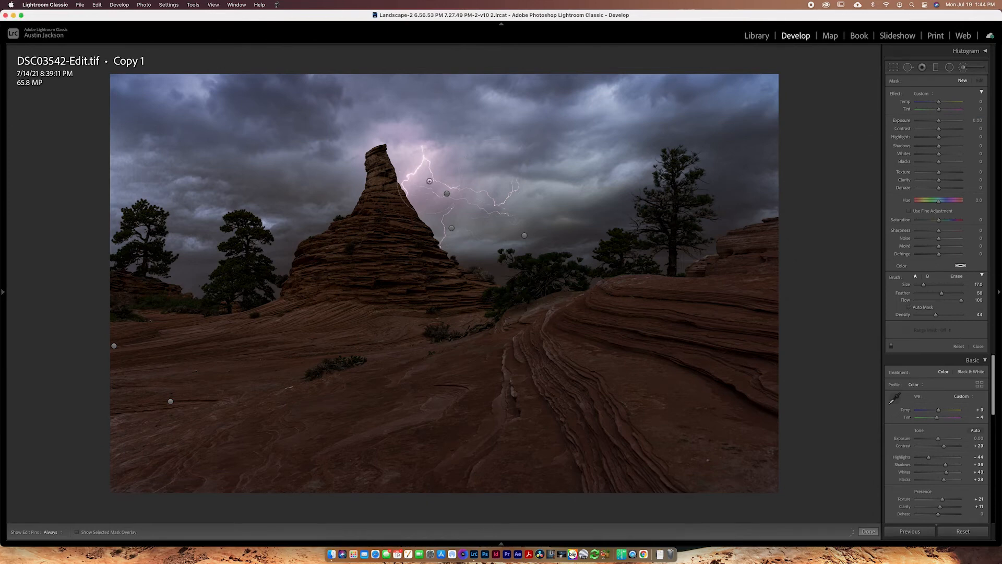
left_click_drag(423, 161, 441, 236)
left_click(943, 330)
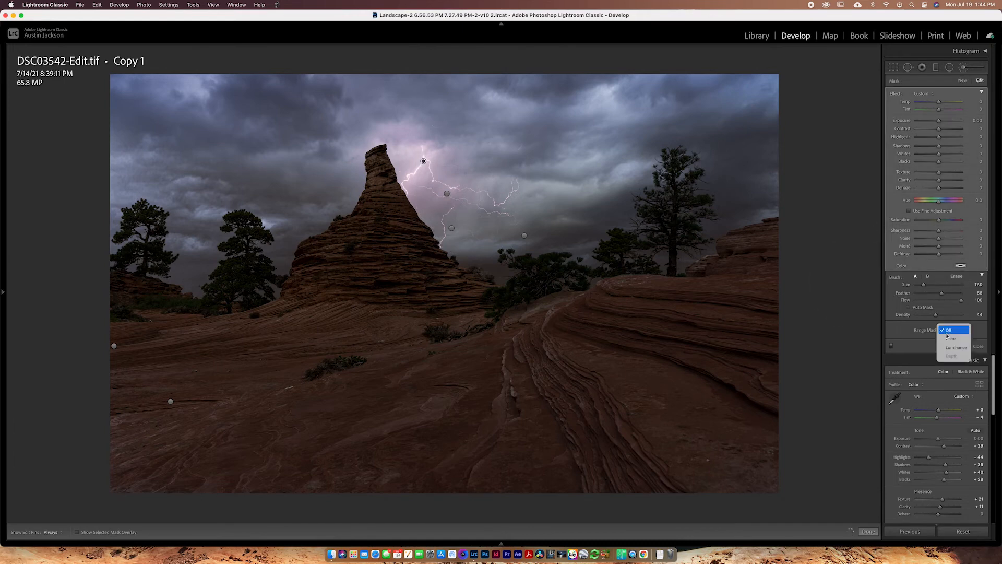
left_click(946, 338)
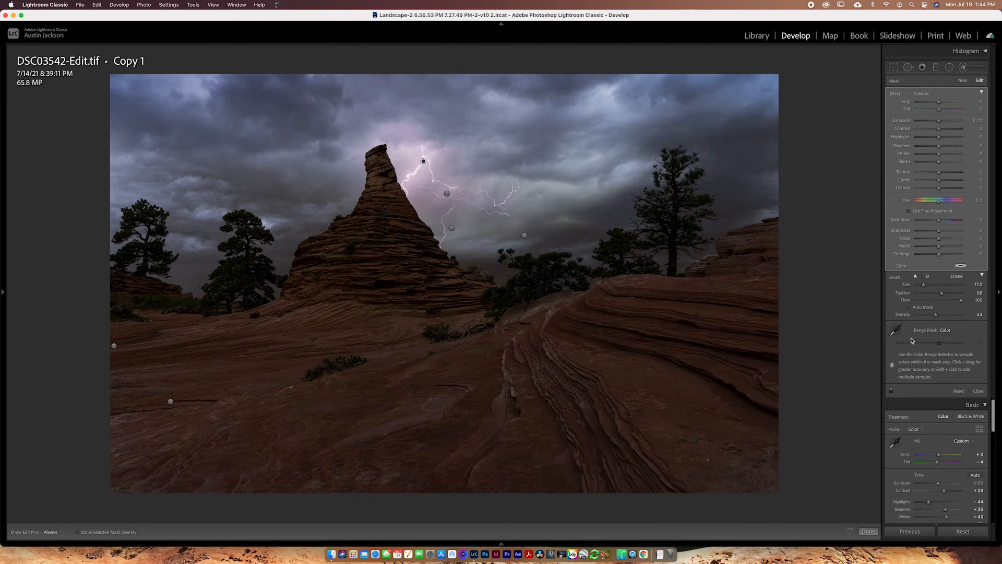
left_click(896, 330)
left_click(427, 191)
Step: Lower the saturation of the masked lightning glow to -66 and raise its highlights
left_click_drag(933, 224, 925, 222)
left_click_drag(938, 137, 956, 139)
left_click_drag(954, 138, 950, 139)
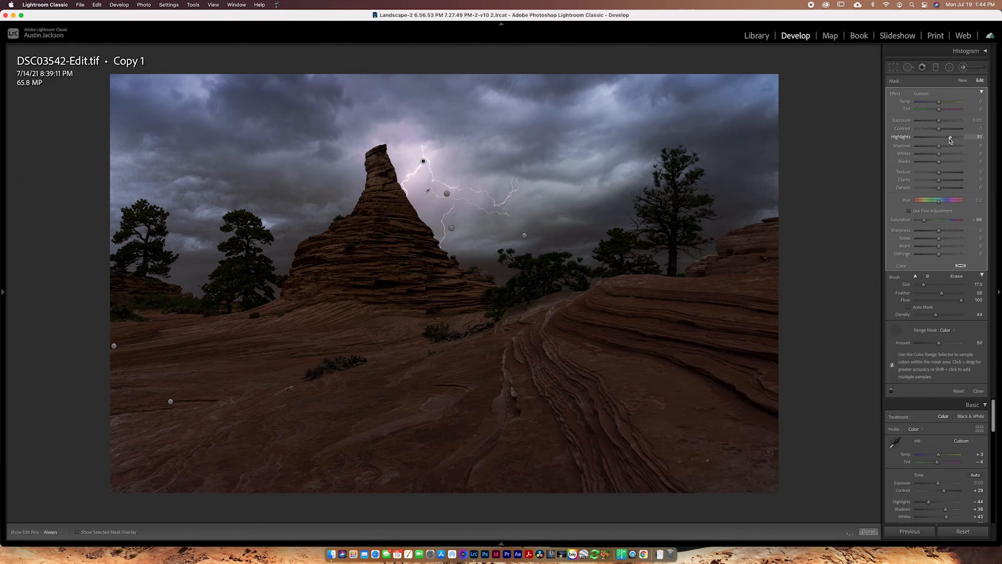
left_click_drag(950, 139, 945, 140)
Step: Finish the brush mask editing and darken the photo's edges with a post-crop vignette amount of -29
left_click(964, 68)
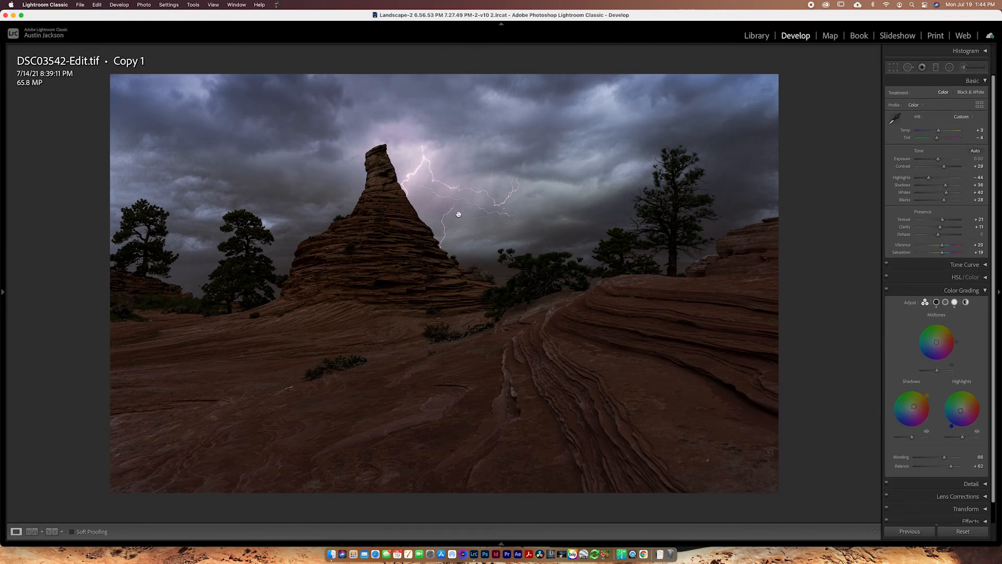
scroll(932, 280, "down", 1)
scroll(932, 280, "down", 1)
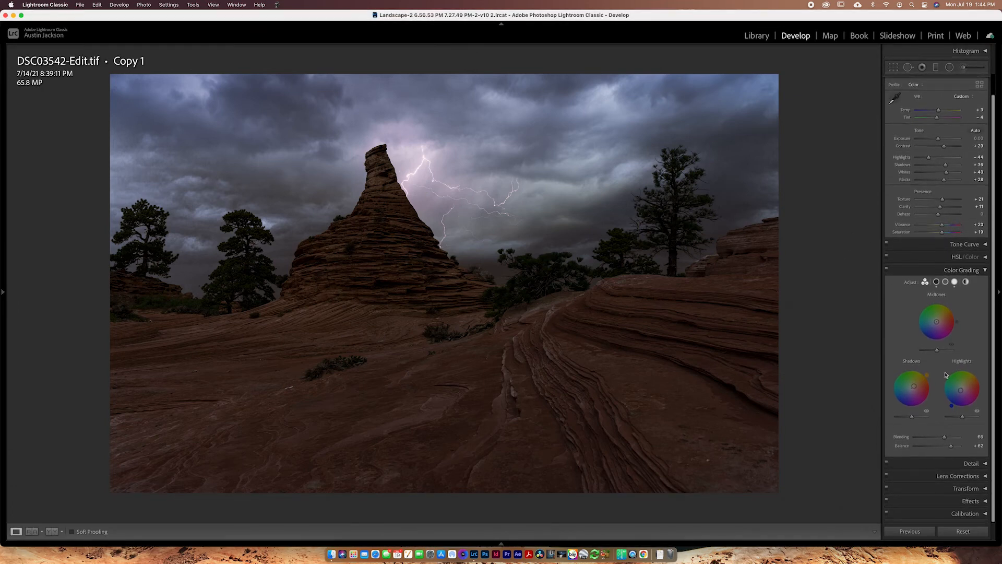
left_click(968, 501)
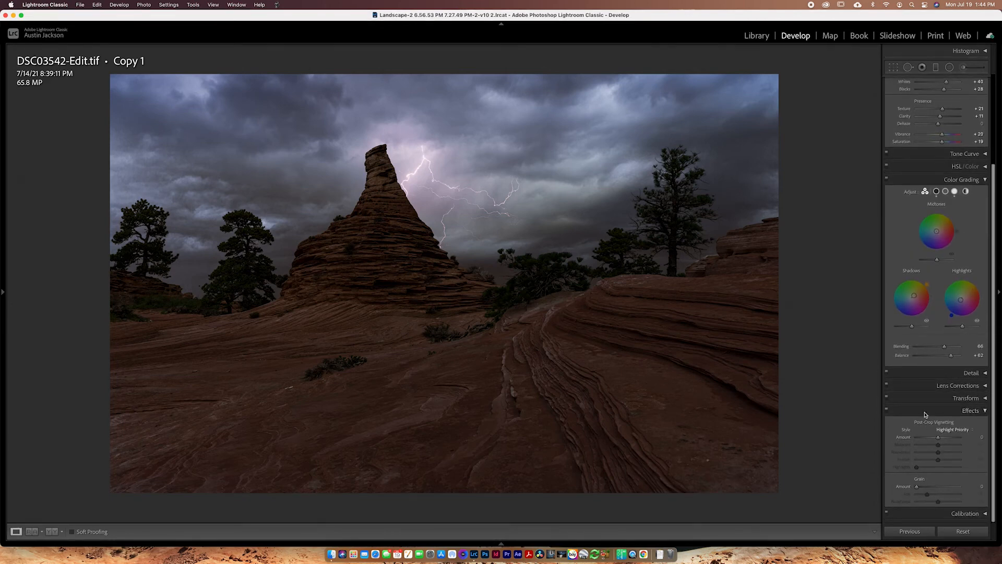
left_click_drag(940, 440, 932, 441)
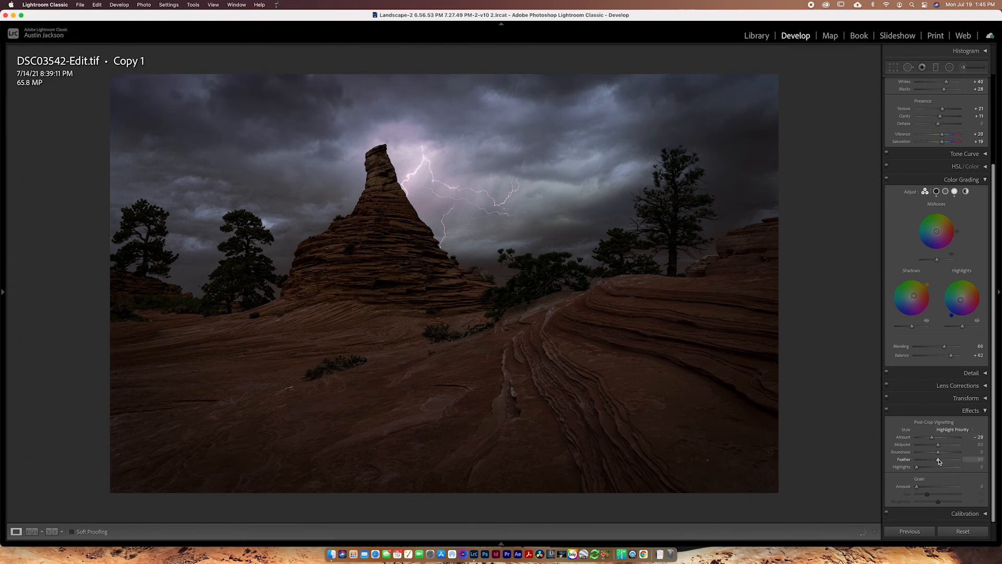
Step: Refine the post-crop vignette with feather 69, highlights 75, midpoint 68 and amount -27
left_click_drag(939, 461, 947, 461)
left_click_drag(917, 468, 965, 467)
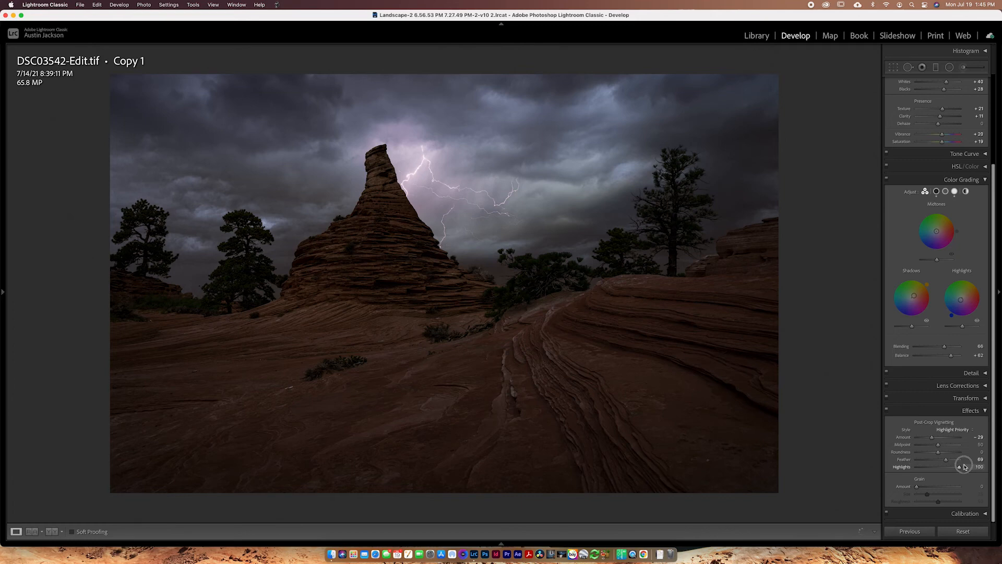
left_click_drag(965, 467, 951, 468)
mouse_move(938, 446)
left_mouse_down()
mouse_move(959, 448)
mouse_move(947, 447)
left_mouse_up()
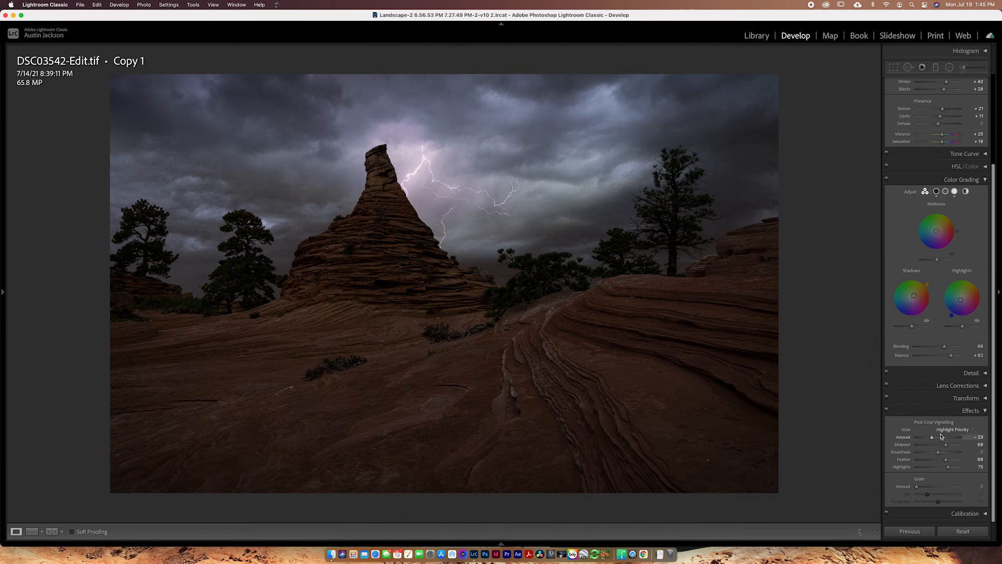
left_click_drag(933, 439, 934, 441)
Step: Draw a large radial filter ellipse over the rock tower, lightning and central foreground, and move it slightly upward
key("shift+m")
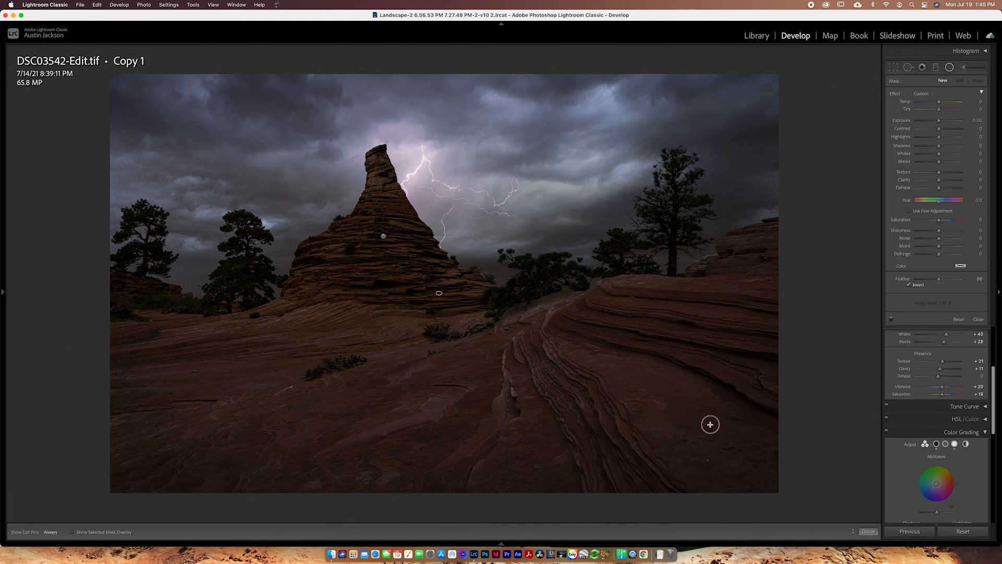
left_click_drag(710, 424, 716, 464)
left_click_drag(439, 294, 438, 281)
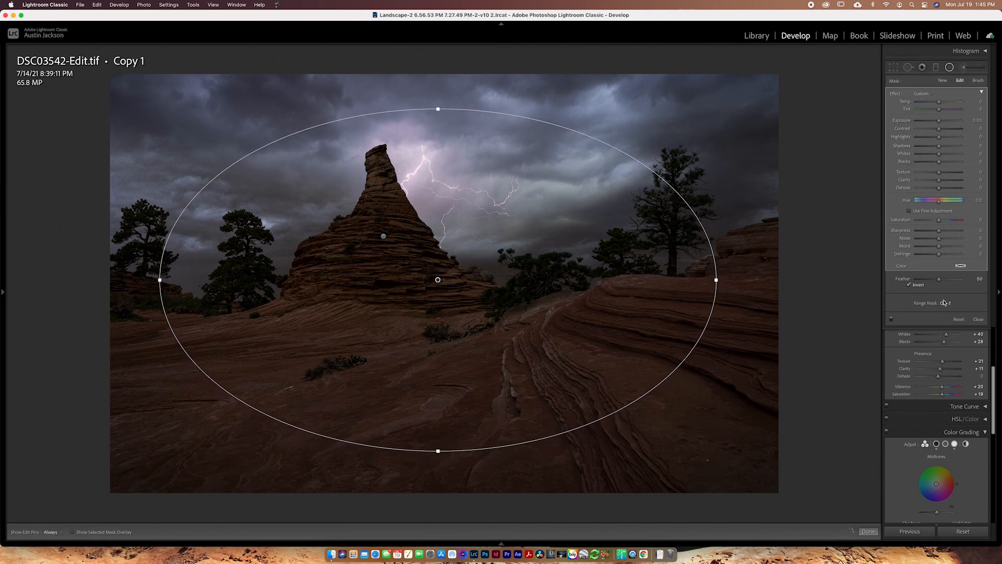
Step: Set the radial filter to exposure 0.31, contrast 30 and clarity 31, and stretch its ellipse slightly taller
left_click_drag(939, 121, 942, 122)
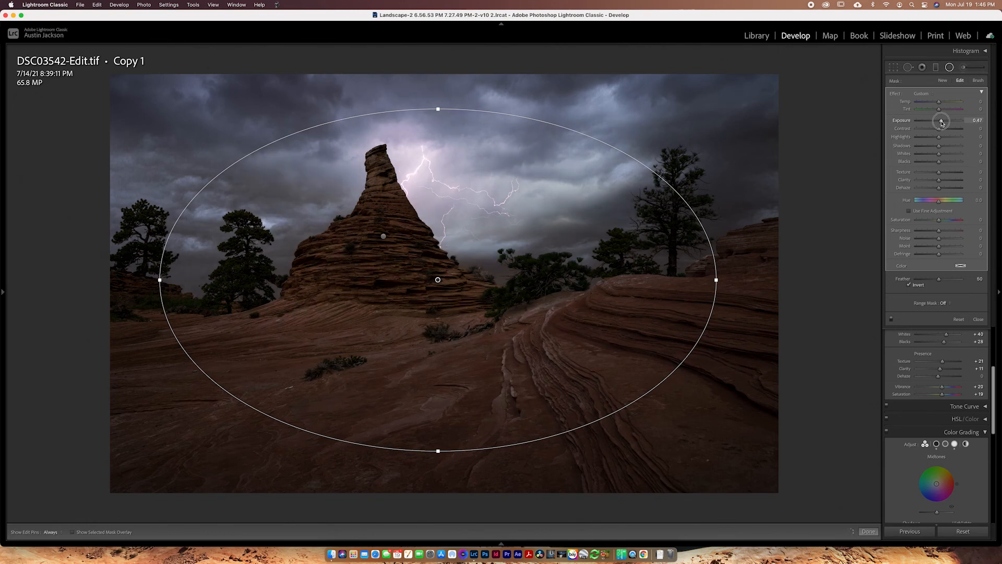
left_click_drag(942, 123, 942, 125)
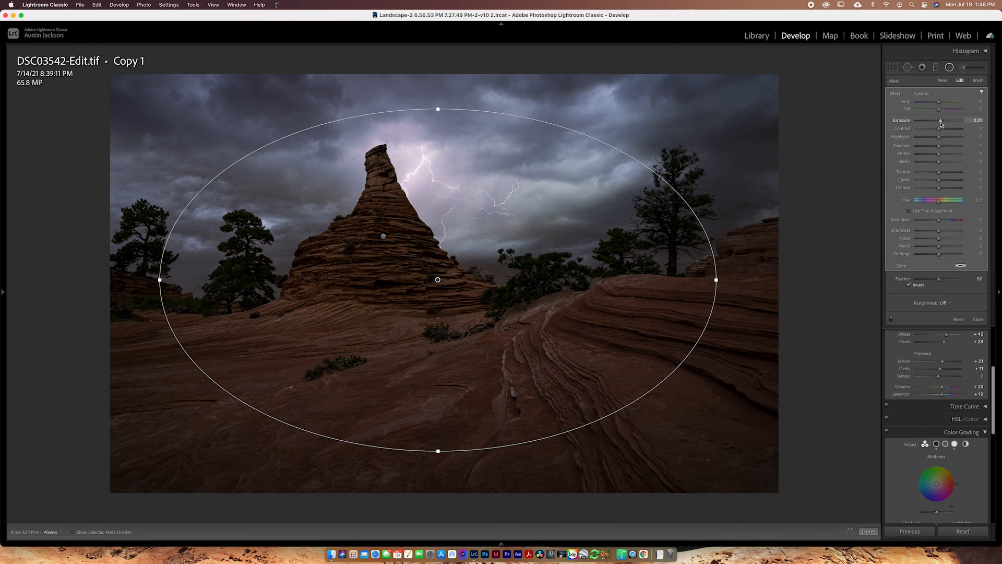
left_click(946, 180)
left_click_drag(438, 109, 437, 102)
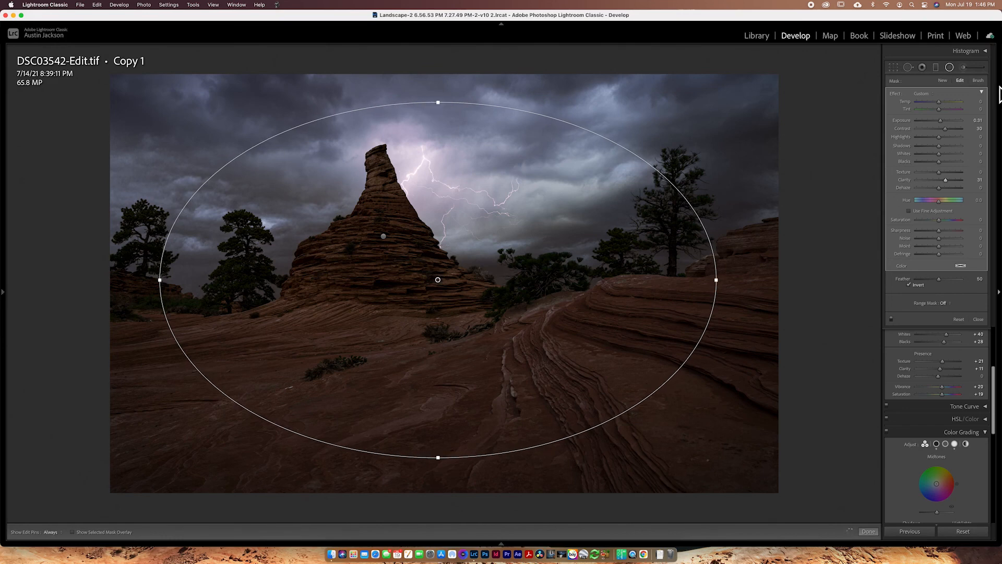
Step: Compare the photo with the radial filter adjustments off and on, and close the radial filter
left_click(892, 320)
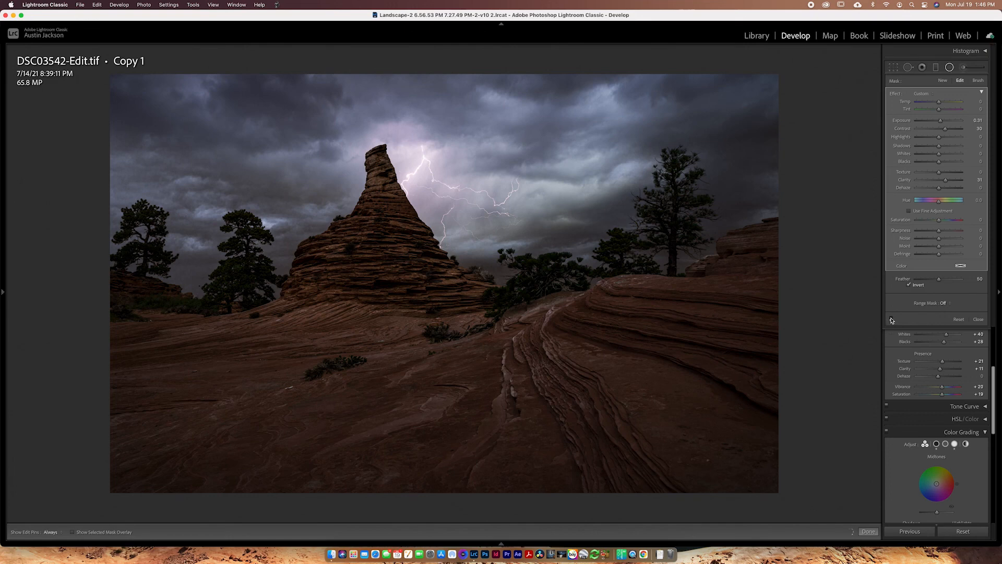
left_click(892, 320)
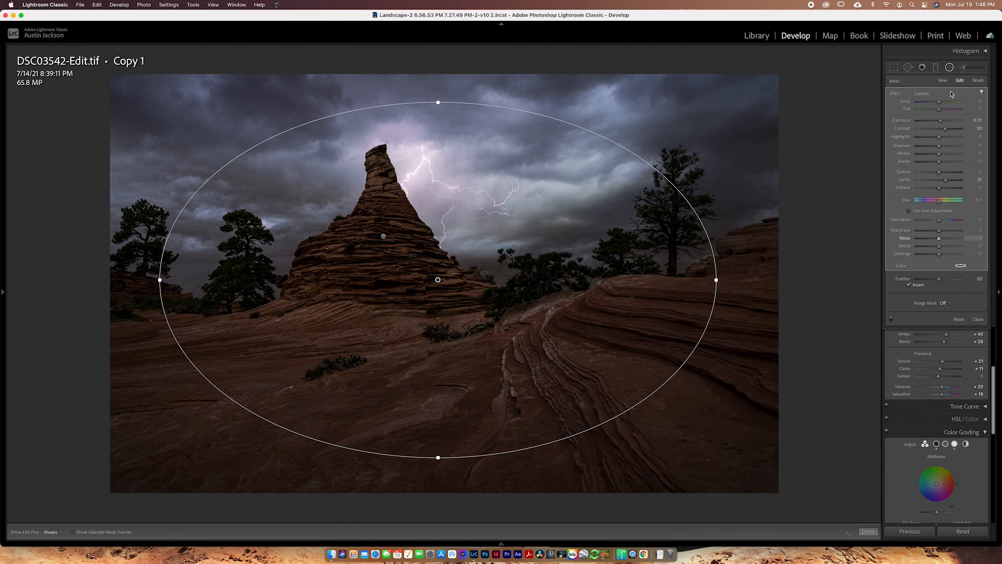
left_click(952, 68)
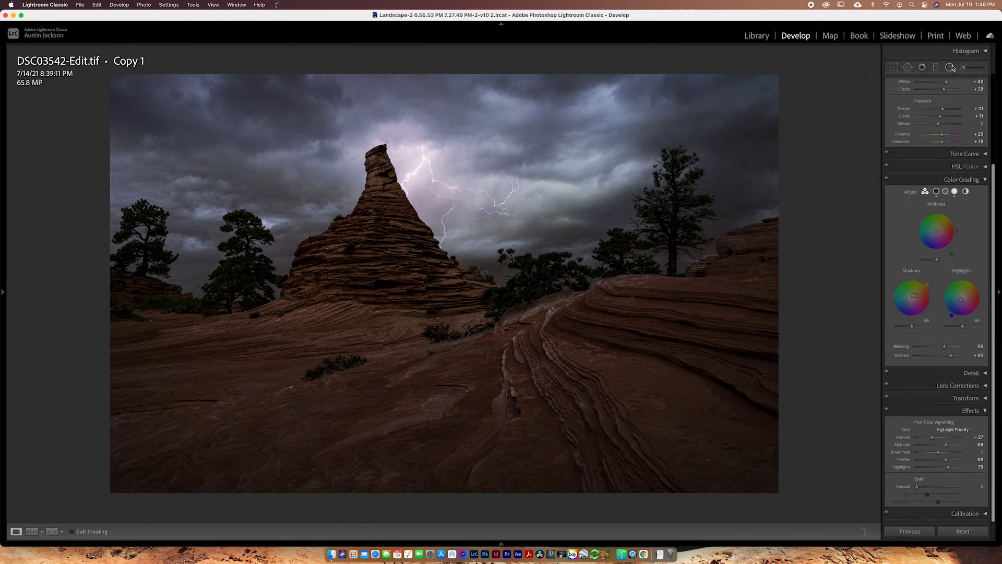